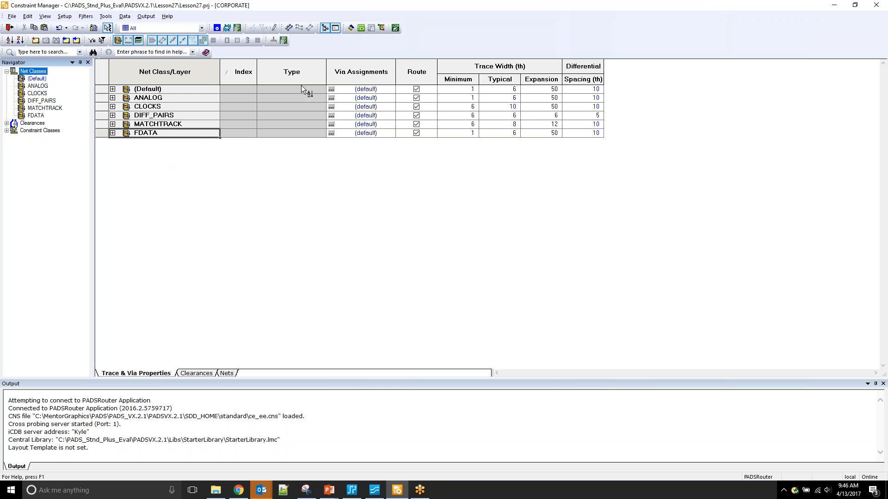
# Review the (Default) net class by layer and all clearance columns with the ANALOG_TO_ALL rule expanded by layer
pyautogui.click(112, 89)
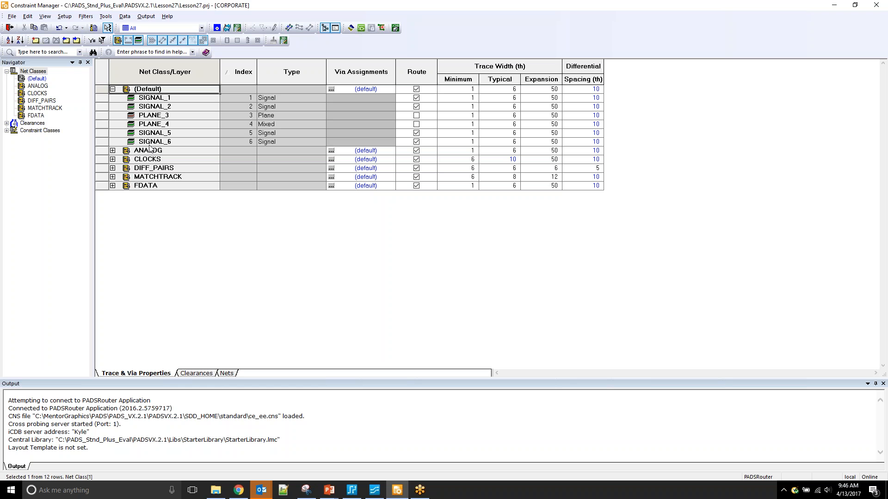
pyautogui.click(7, 123)
pyautogui.click(15, 124)
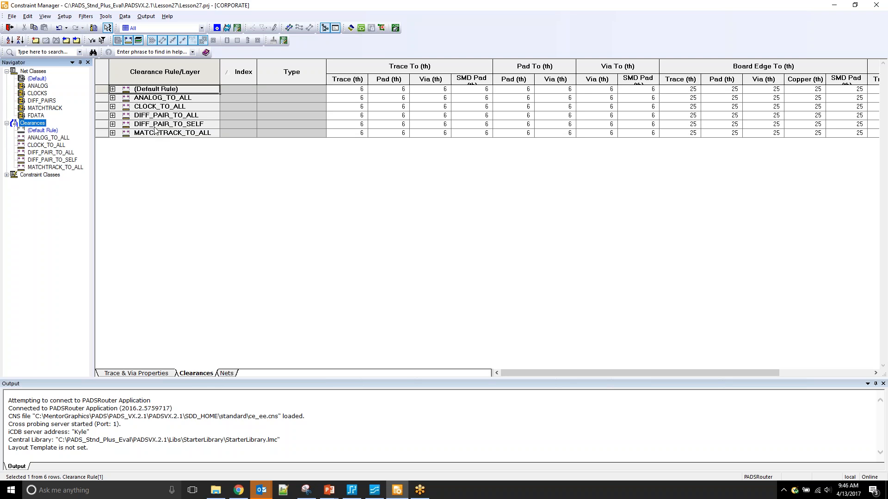
pyautogui.click(112, 98)
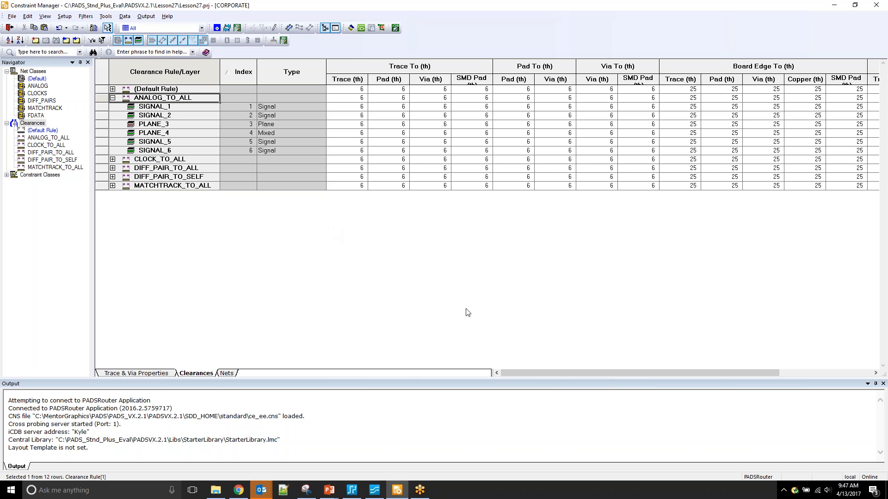
pyautogui.moveTo(534, 375); pyautogui.dragTo(636, 379)
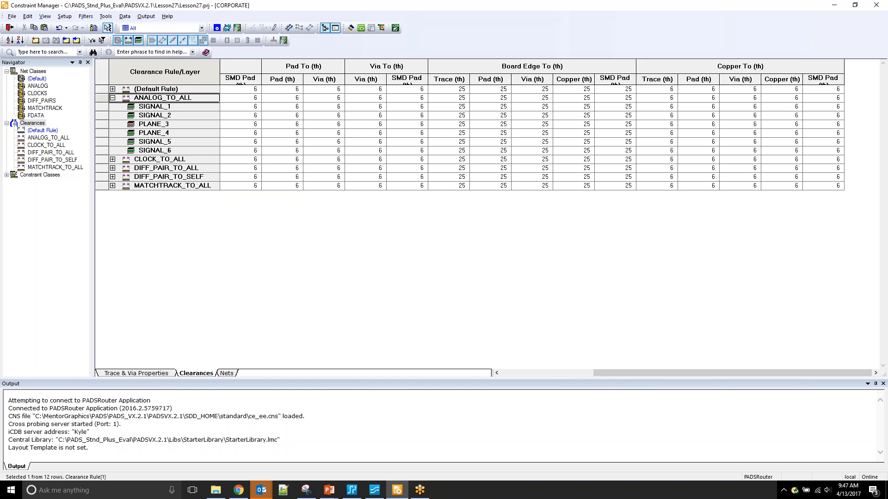
pyautogui.moveTo(632, 372); pyautogui.dragTo(511, 366)
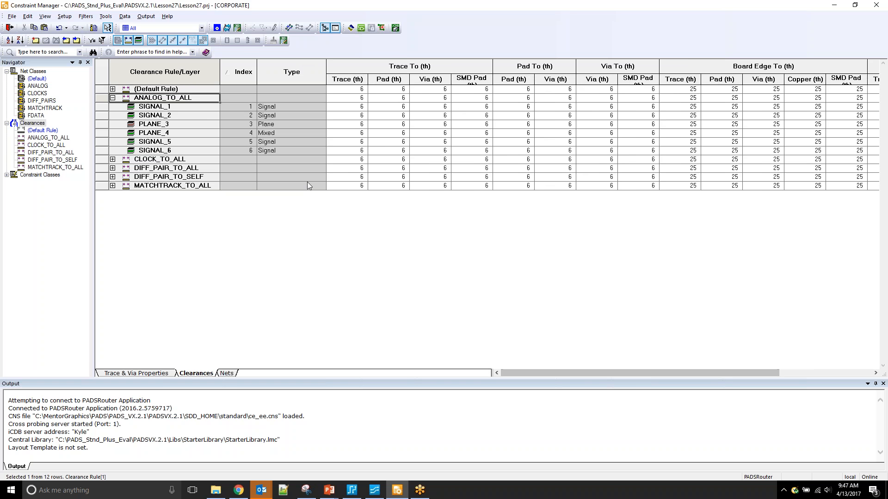
# Examine the constraint classes' net table, checking the net class, topology, length, match and tolerance constraints of the FDATA nets
pyautogui.click(9, 177)
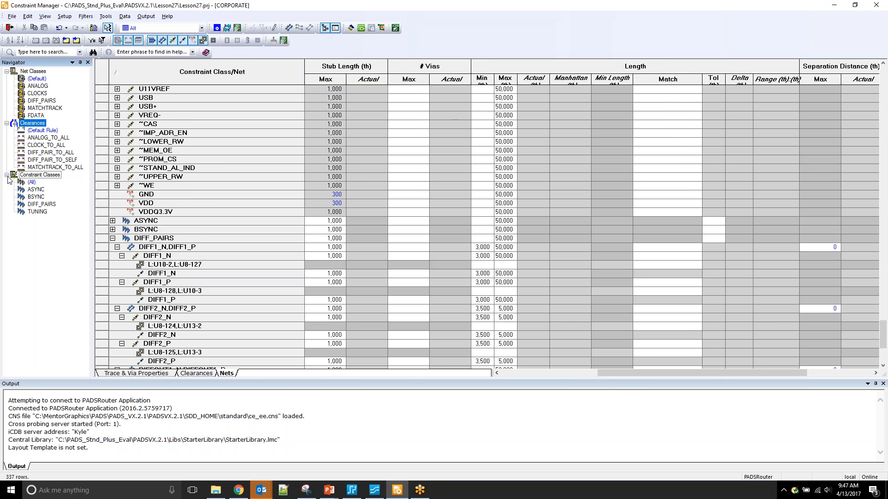
pyautogui.scroll(15, 216, 173)
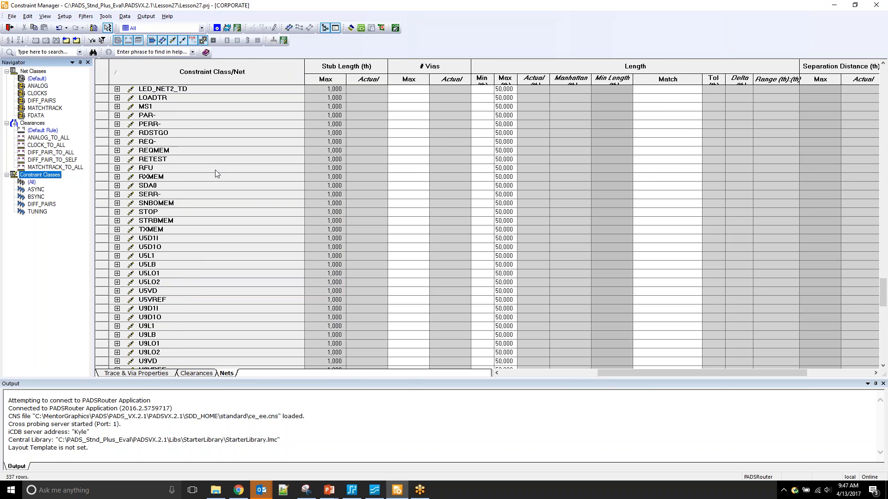
pyautogui.scroll(15, 271, 183)
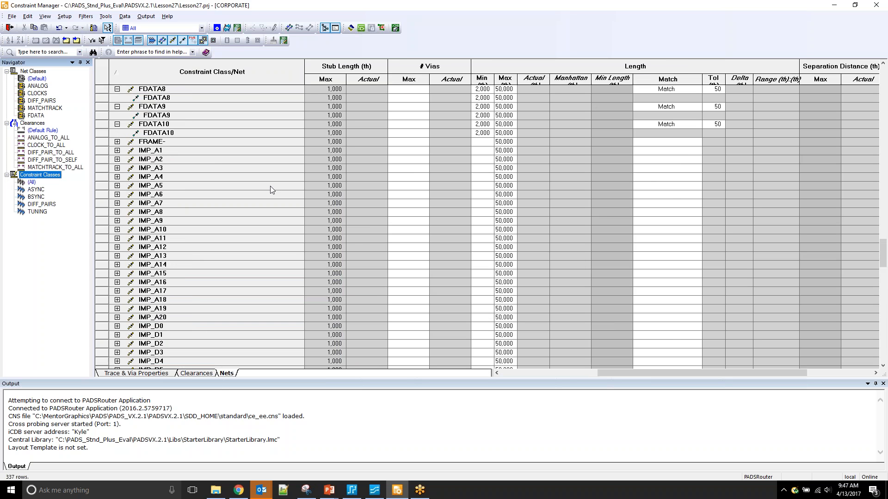
pyautogui.scroll(12, 332, 233)
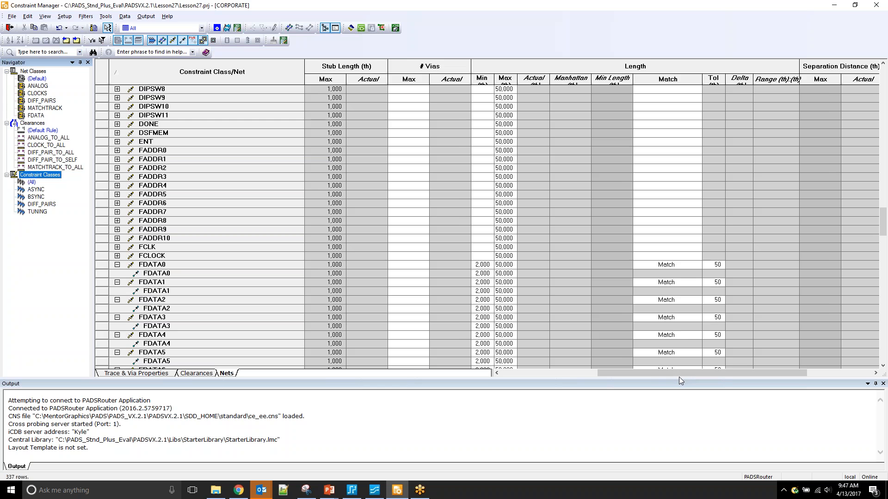
pyautogui.moveTo(676, 376); pyautogui.dragTo(573, 365)
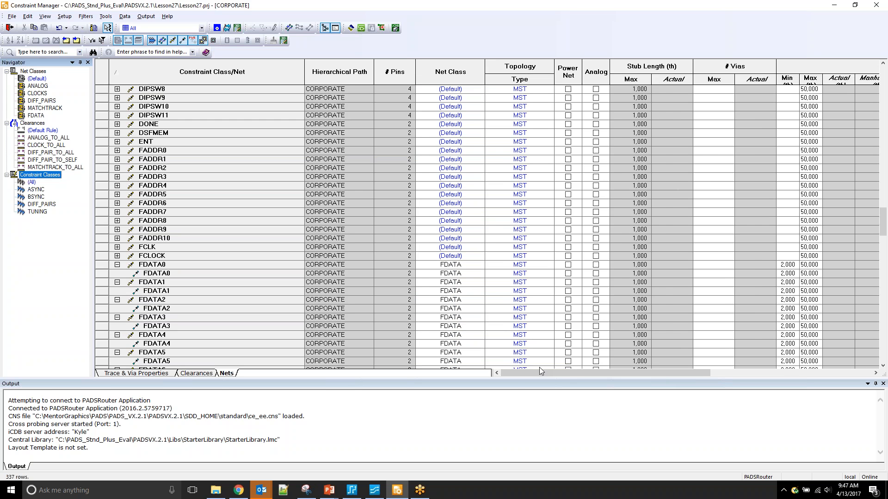
pyautogui.moveTo(539, 371); pyautogui.dragTo(640, 381)
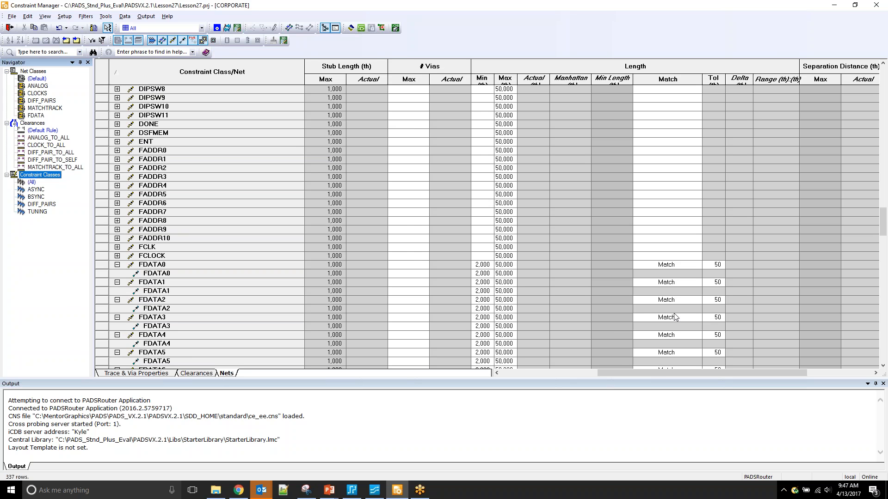
pyautogui.moveTo(652, 372); pyautogui.dragTo(717, 370)
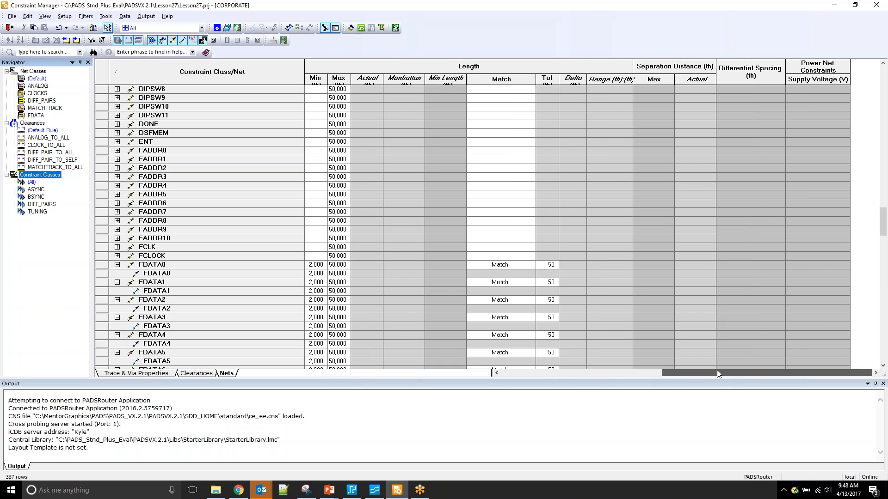
pyautogui.moveTo(717, 370); pyautogui.dragTo(625, 376)
pyautogui.scroll(-4, 531, 267)
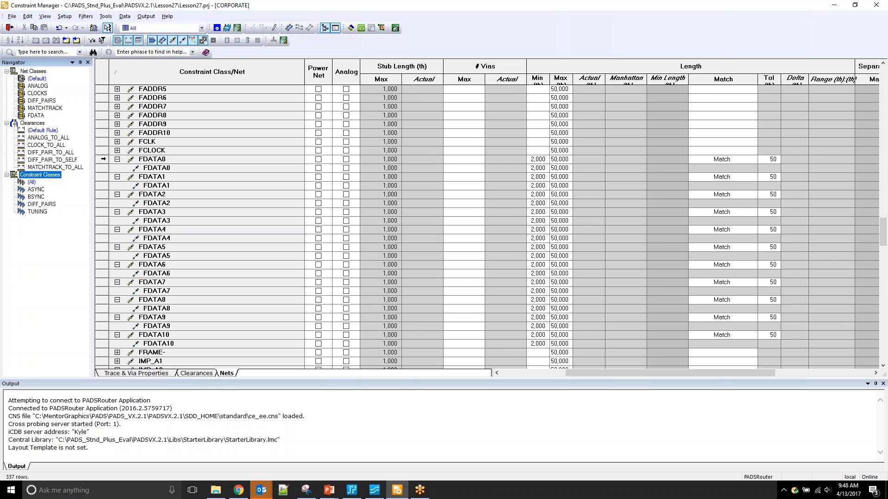
# Cross-probe net FDATA0 from the constraint table to PADS Router, inspect it near U18 and clear the selection
pyautogui.click(104, 159)
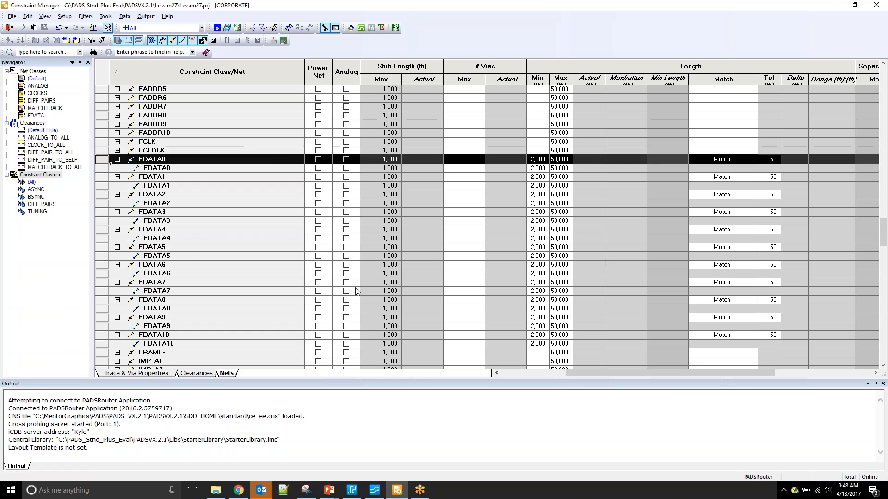
pyautogui.click(375, 490)
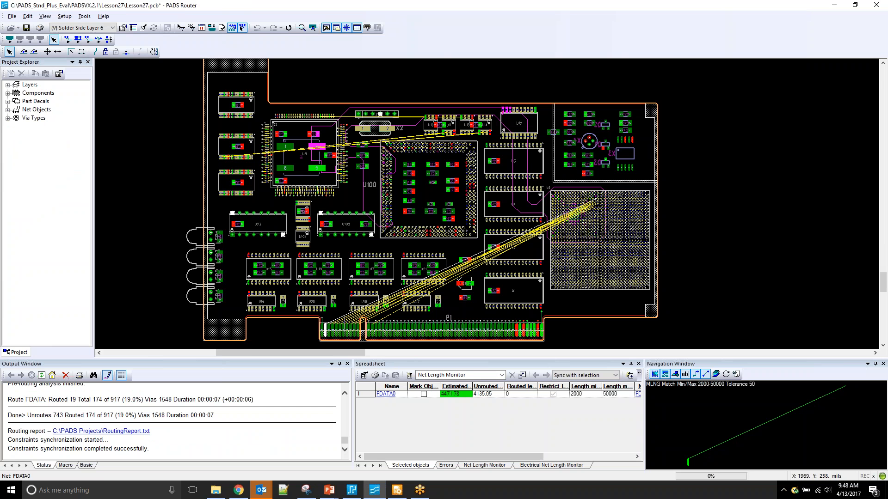
pyautogui.scroll(5, 344, 323)
pyautogui.scroll(-2, 269, 249)
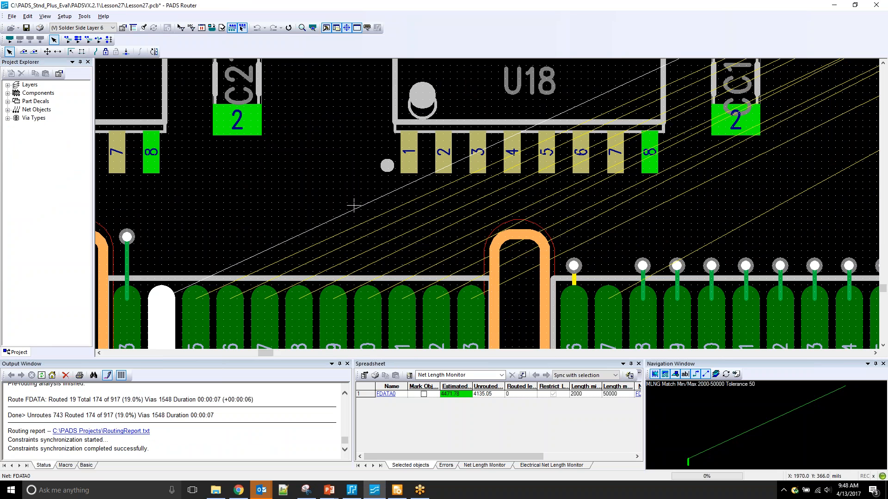
pyautogui.click(313, 166)
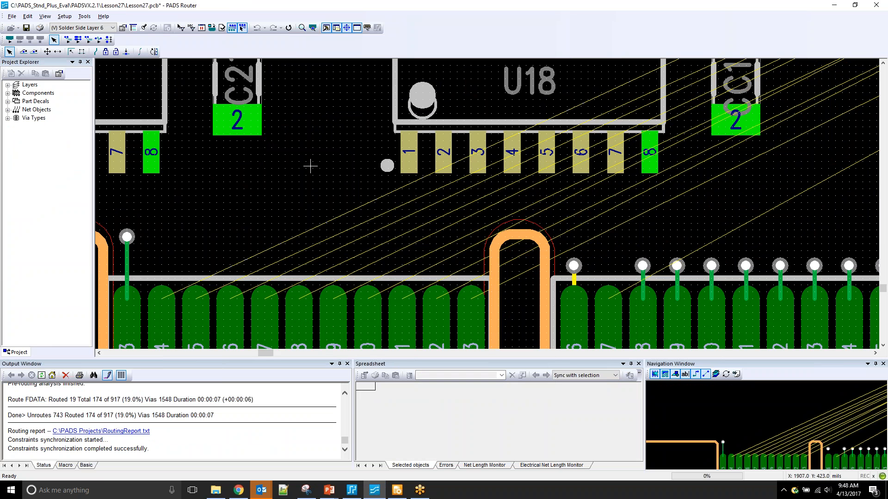
# Select the whole FDATA10 net from its unrouted connection near U18 and inspect its cross-probed row in Constraint Manager
pyautogui.hscroll(2, 293, 160)
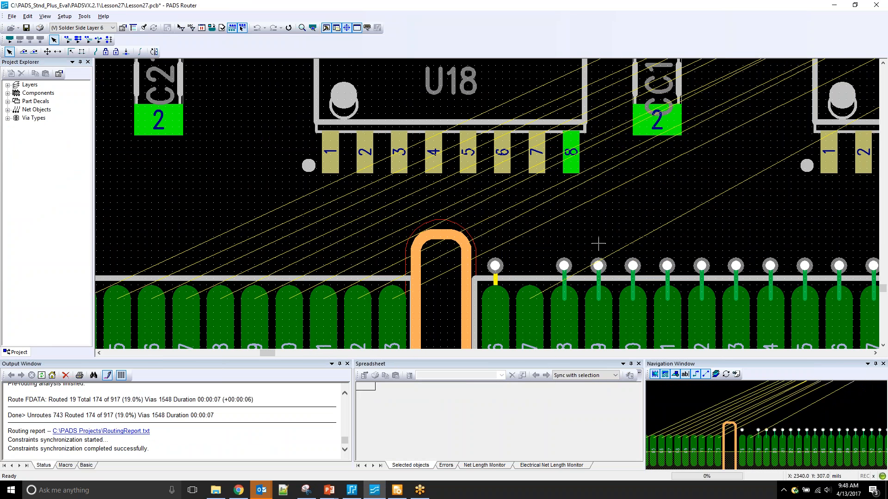
pyautogui.moveTo(586, 229); pyautogui.dragTo(561, 207)
pyautogui.rightClick(595, 213)
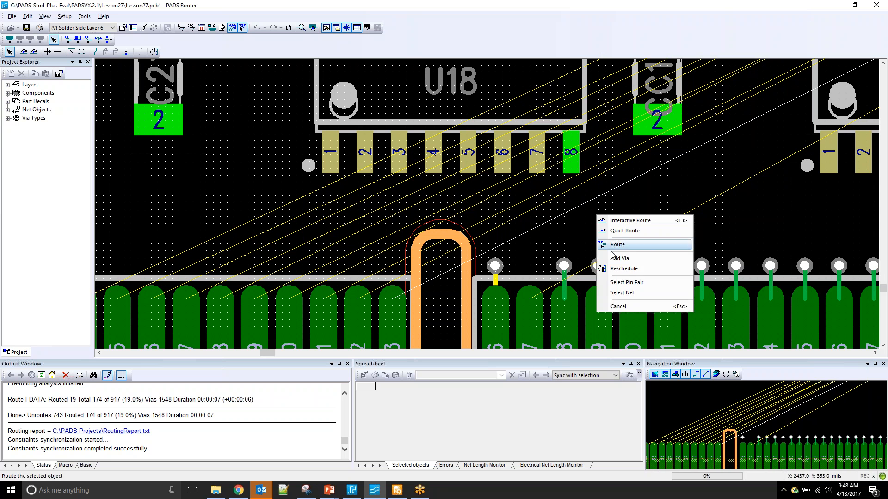
pyautogui.click(615, 290)
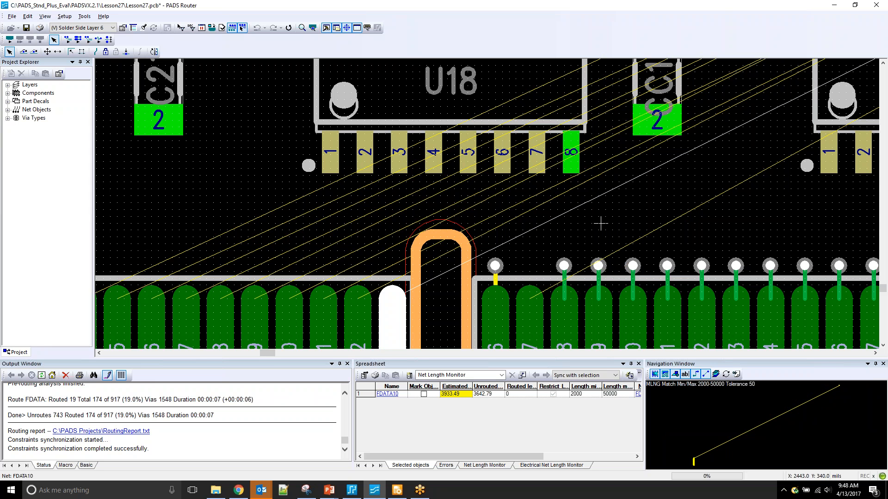
pyautogui.click(398, 494)
pyautogui.scroll(-2, 404, 295)
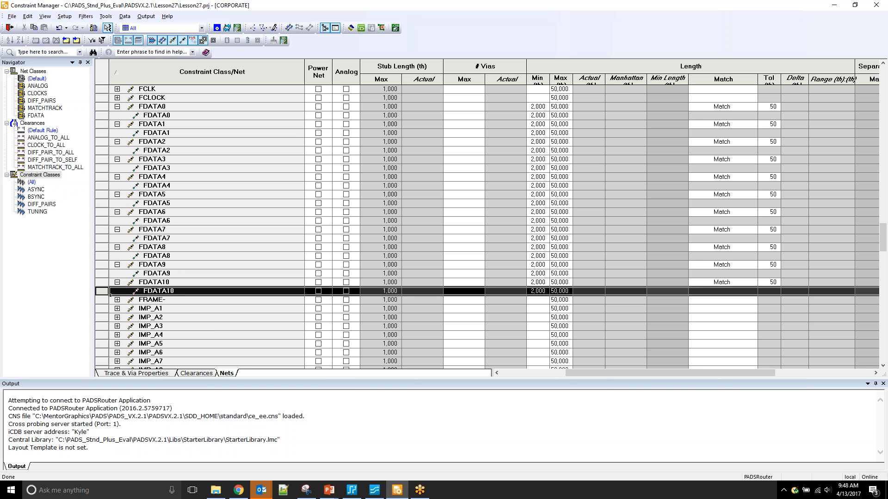
# In PADS Router, route the DIFF2 differential pair from U13 pins 2 and 3, adding an accordion above U10 and U11
pyautogui.click(375, 490)
pyautogui.click(753, 220)
pyautogui.press('Home')
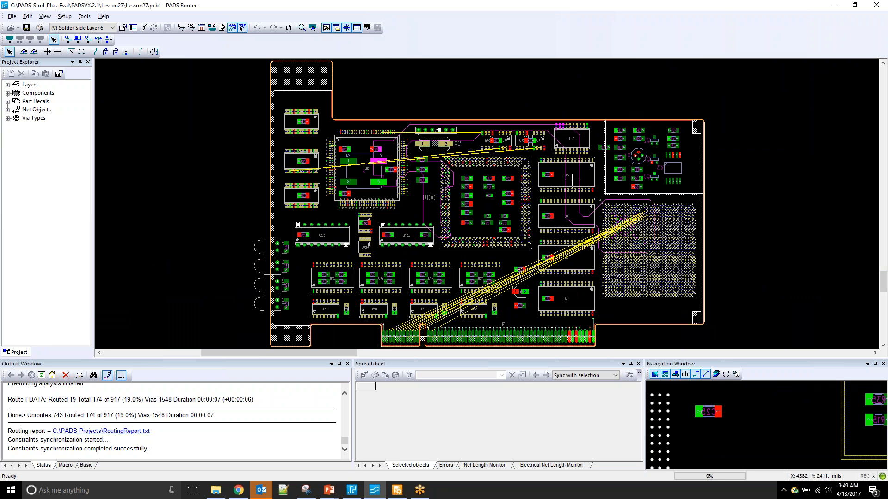
pyautogui.scroll(4, 524, 120)
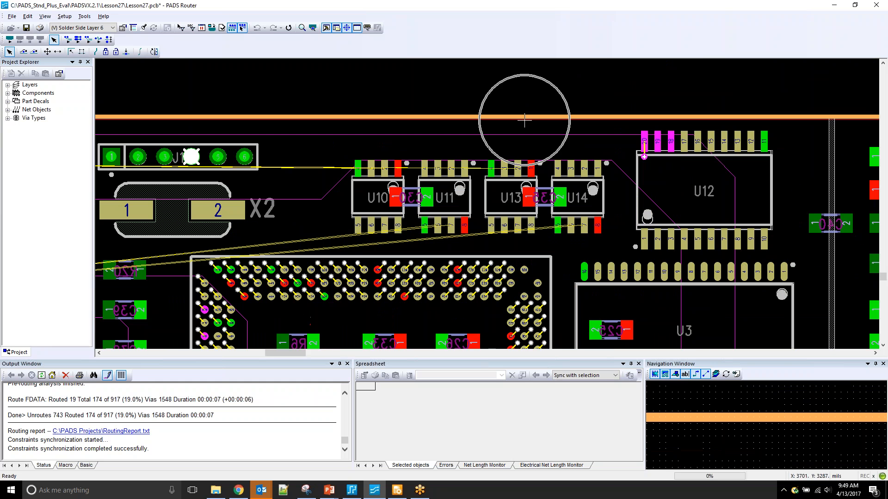
pyautogui.keyDown('shift'); pyautogui.hscroll(-1, 486, 133); pyautogui.keyUp('shift')
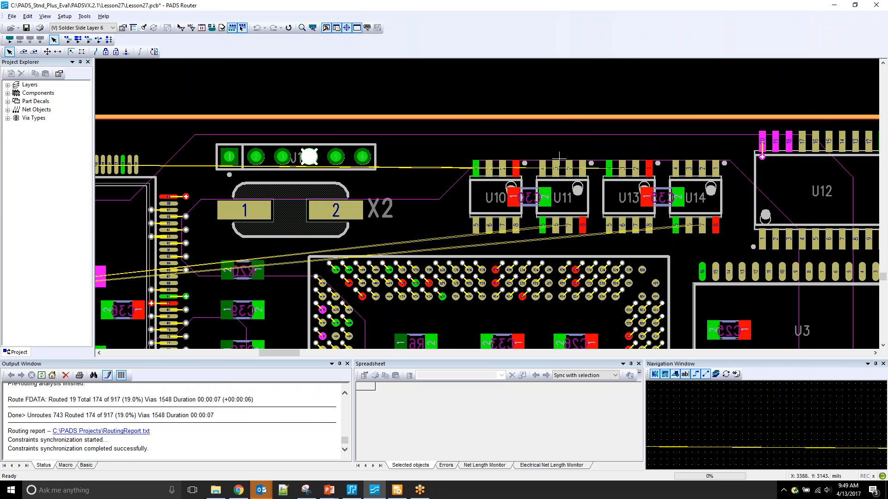
pyautogui.scroll(2, 599, 163)
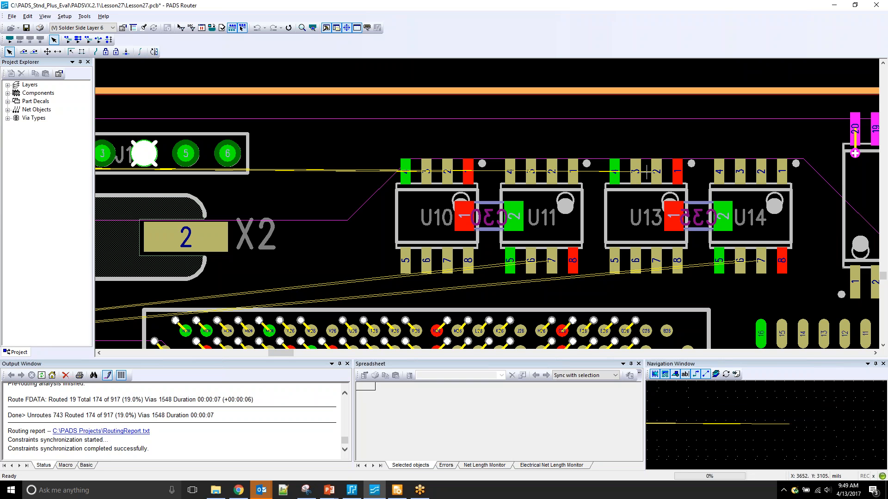
pyautogui.click(646, 148)
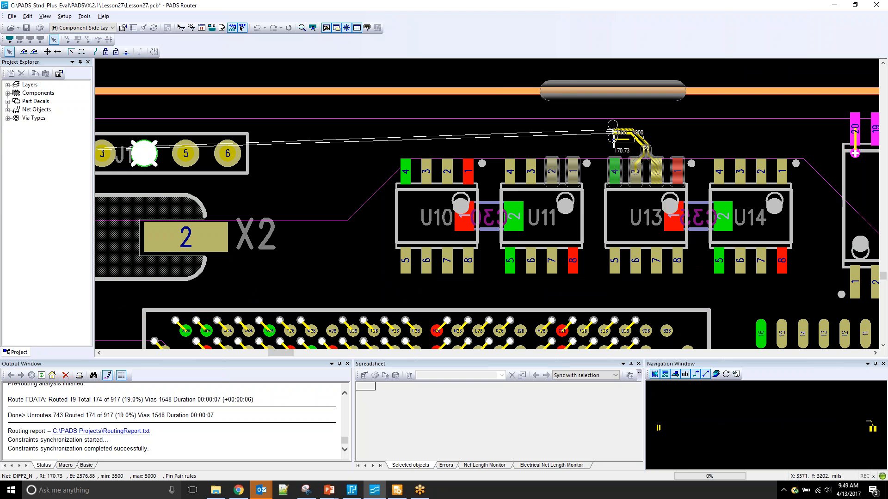
pyautogui.scroll(3, 560, 134)
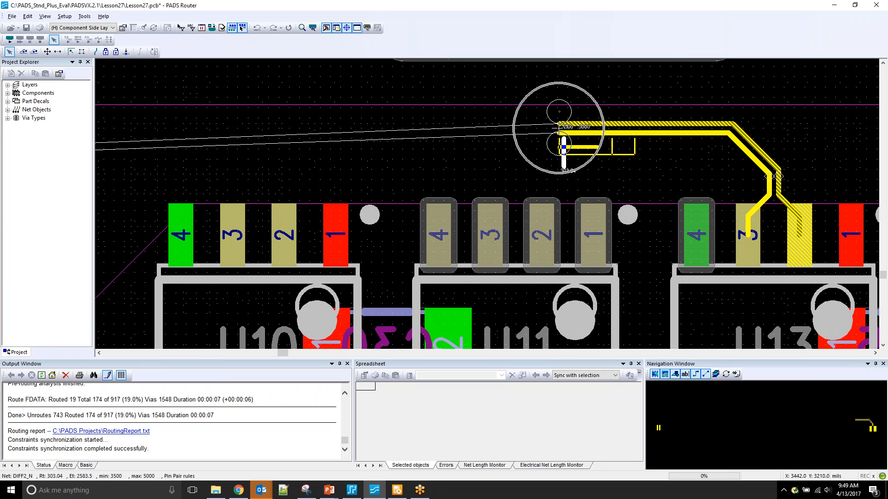
pyautogui.scroll(-2, 550, 133)
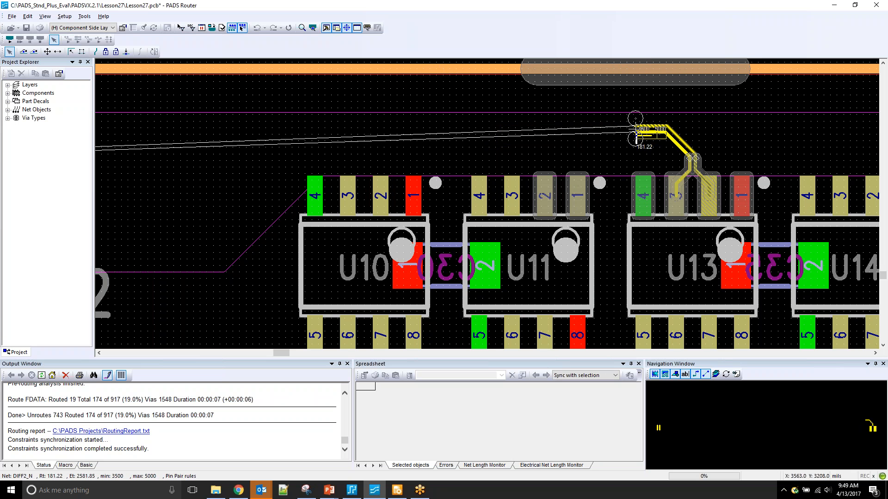
pyautogui.hscroll(-3, 641, 128)
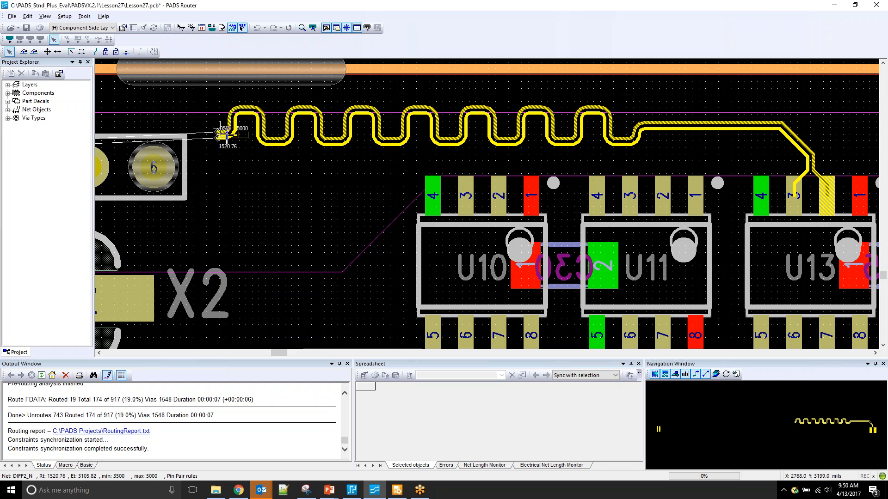
# End the accordion, run the differential pair straight above J1, and finish its route to U8 automatically
pyautogui.rightClick(222, 132)
pyautogui.click(228, 147)
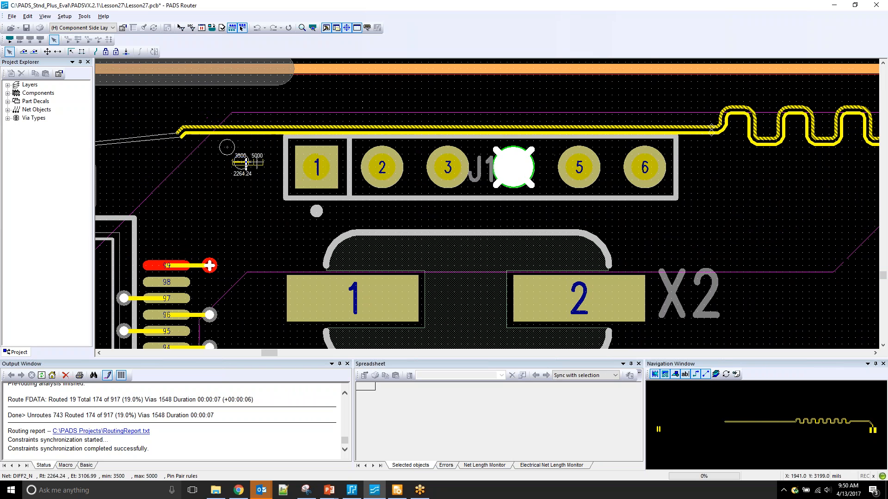
pyautogui.doubleClick(264, 148)
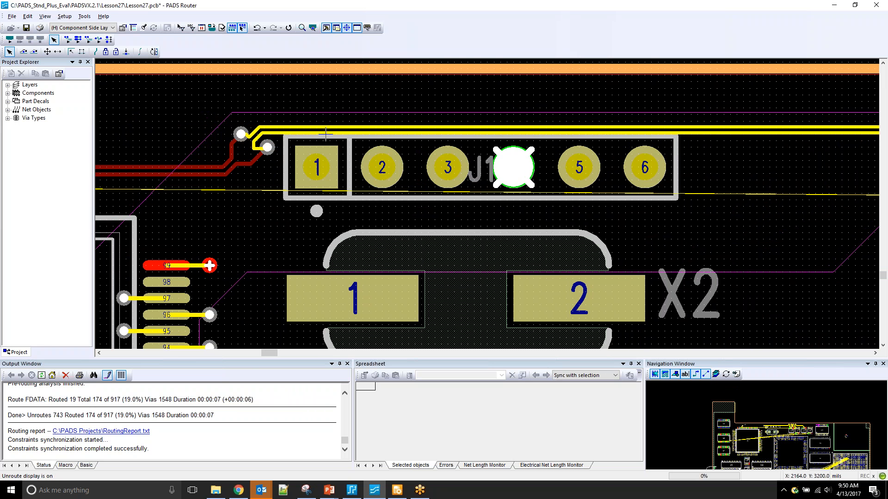
# Select the unrouted FDATA connections between U9 and connector P1 and route them automatically with high-speed rules active
pyautogui.scroll(-5, 325, 133)
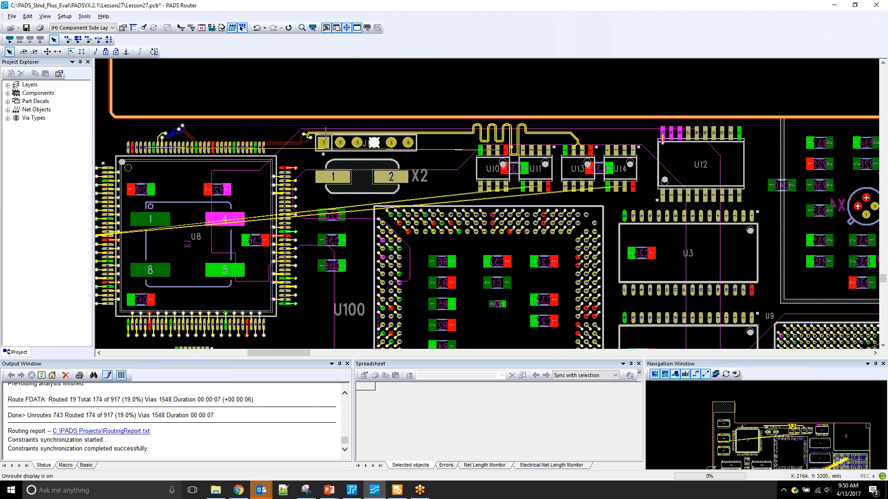
pyautogui.scroll(-5, 507, 132)
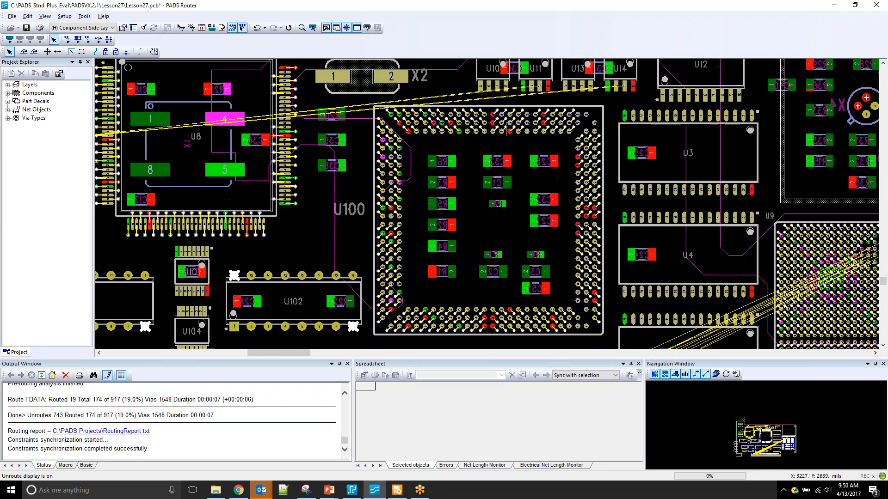
pyautogui.scroll(-4, 507, 131)
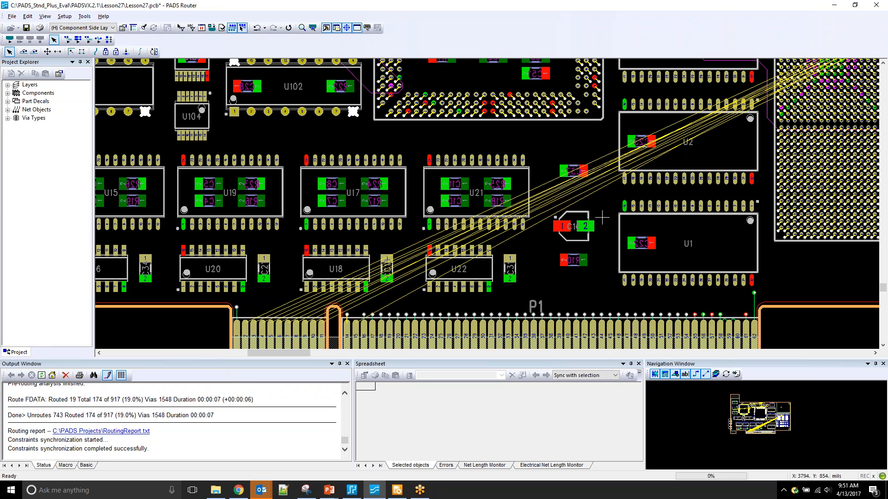
pyautogui.moveTo(609, 220); pyautogui.dragTo(601, 127)
pyautogui.rightClick(601, 138)
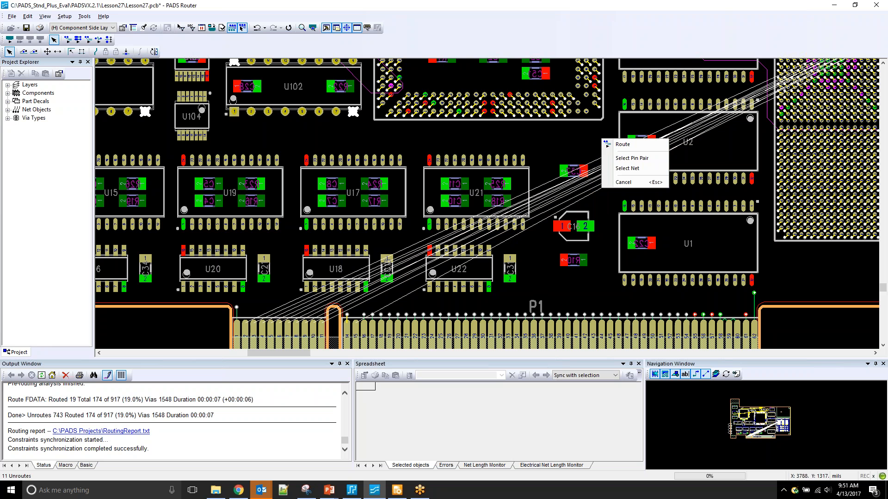
pyautogui.click(622, 145)
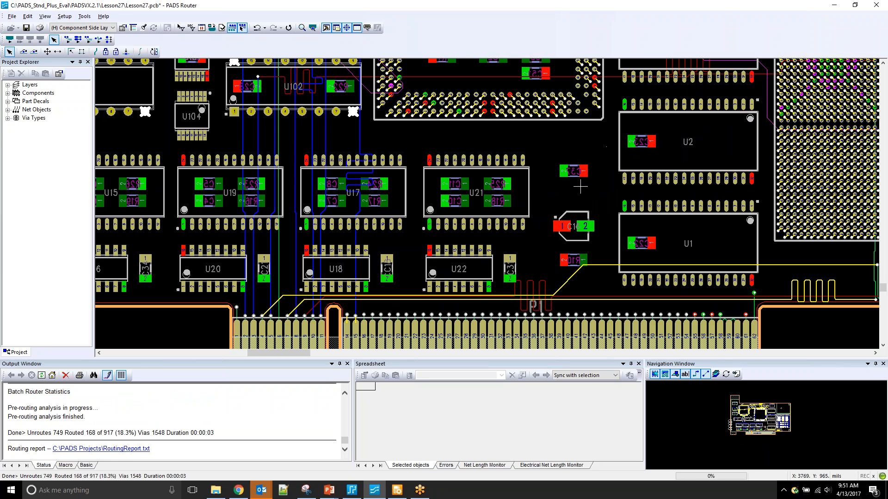
# Examine the routed FDATA traces and their length-matching accordions near P1, U4 and U102
pyautogui.scroll(-1, 557, 184)
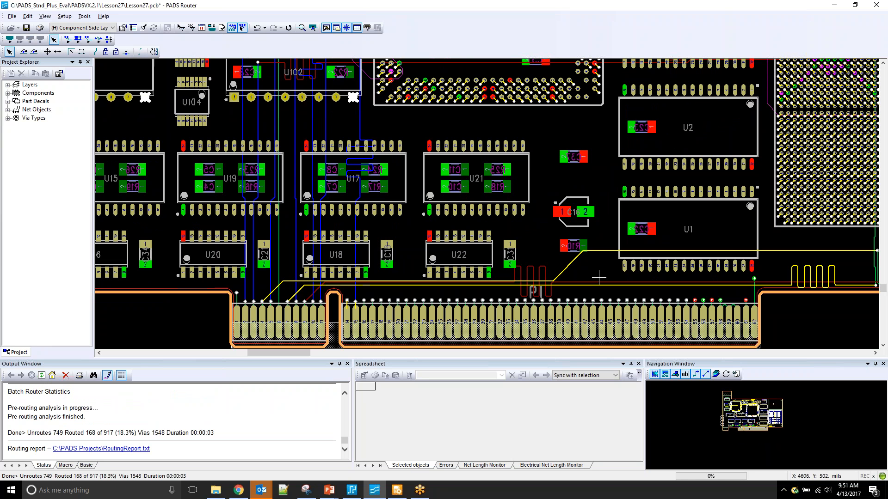
pyautogui.keyDown('shift'); pyautogui.hscroll(2, 558, 261); pyautogui.keyUp('shift')
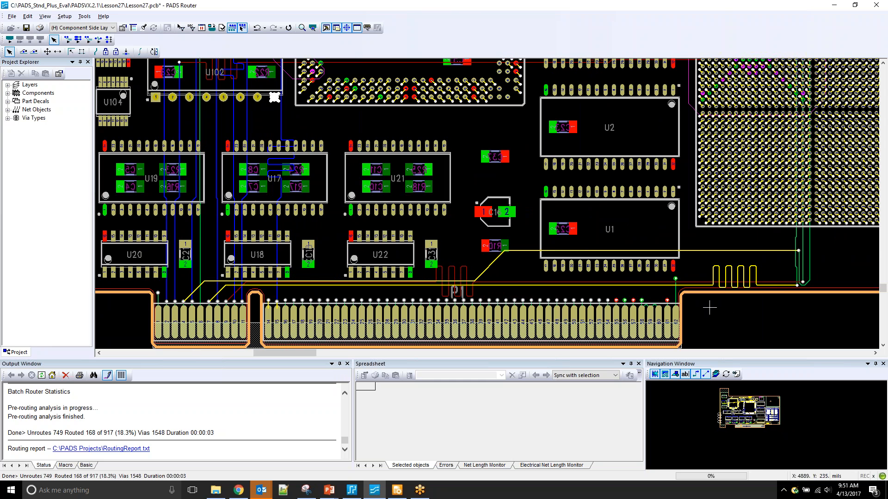
pyautogui.scroll(1, 707, 310)
pyautogui.keyDown('ctrl'); pyautogui.scroll(1, 477, 311); pyautogui.keyUp('ctrl')
pyautogui.keyDown('ctrl'); pyautogui.scroll(1, 476, 311); pyautogui.keyUp('ctrl')
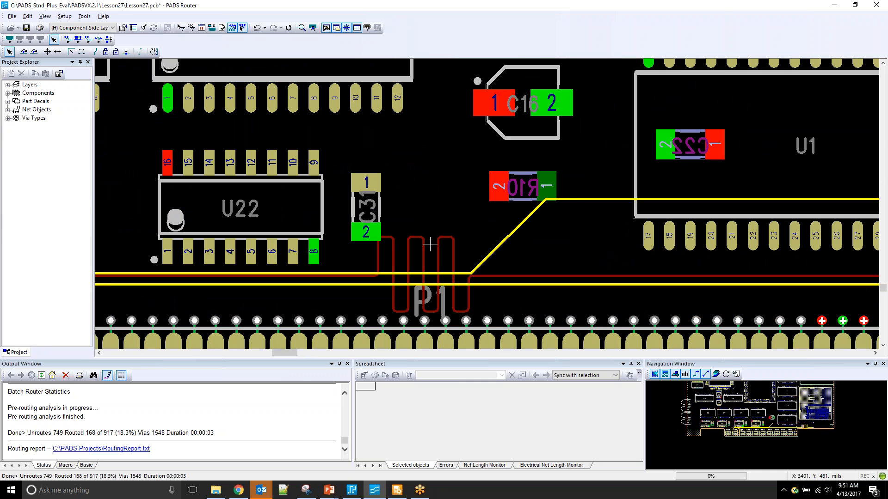
pyautogui.keyDown('ctrl'); pyautogui.scroll(-2, 426, 214); pyautogui.keyUp('ctrl')
pyautogui.scroll(5, 426, 214)
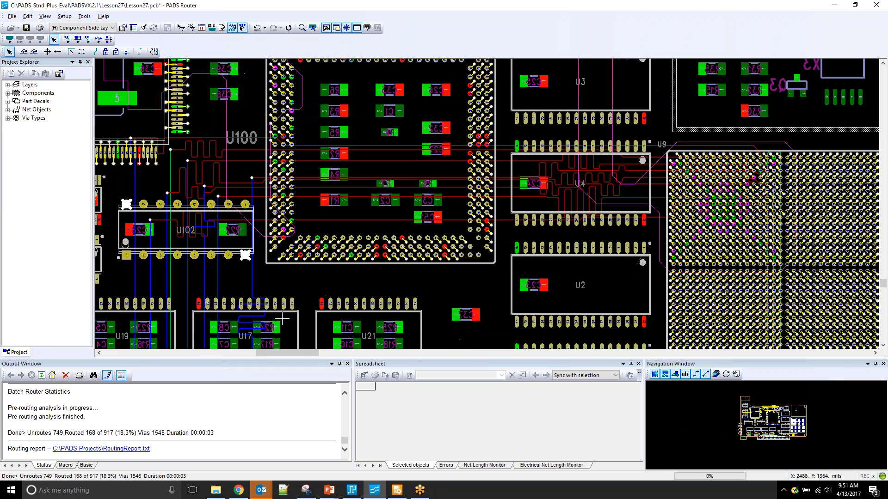
pyautogui.scroll(-1, 347, 251)
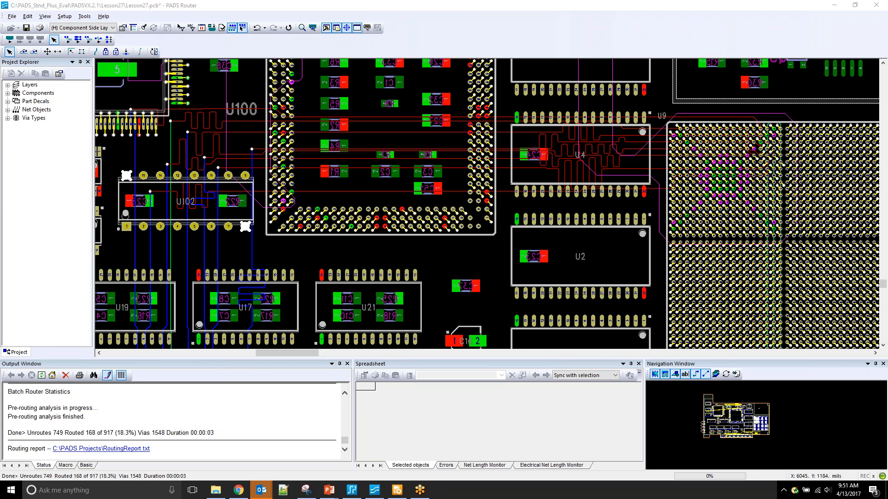
pyautogui.scroll(-1, 305, 245)
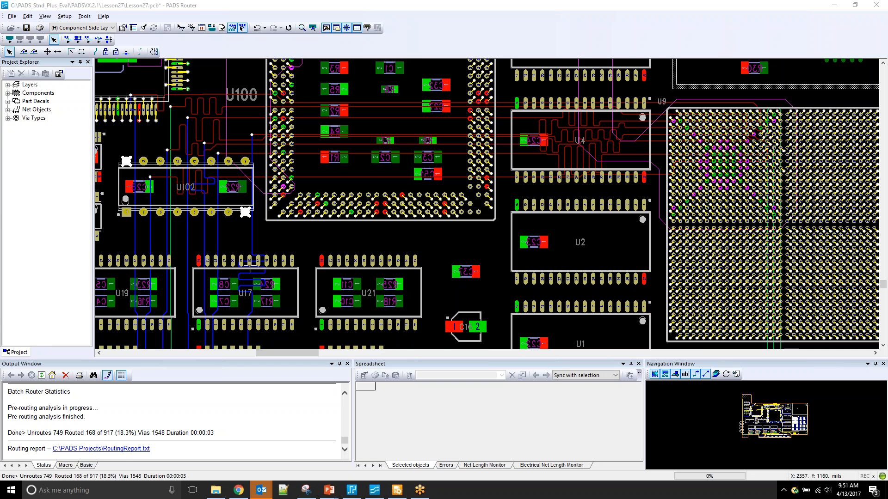
# Undo the automatic routing of the FDATA connections
pyautogui.scroll(-1, 485, 237)
pyautogui.hotkey('ctrl', 'z')
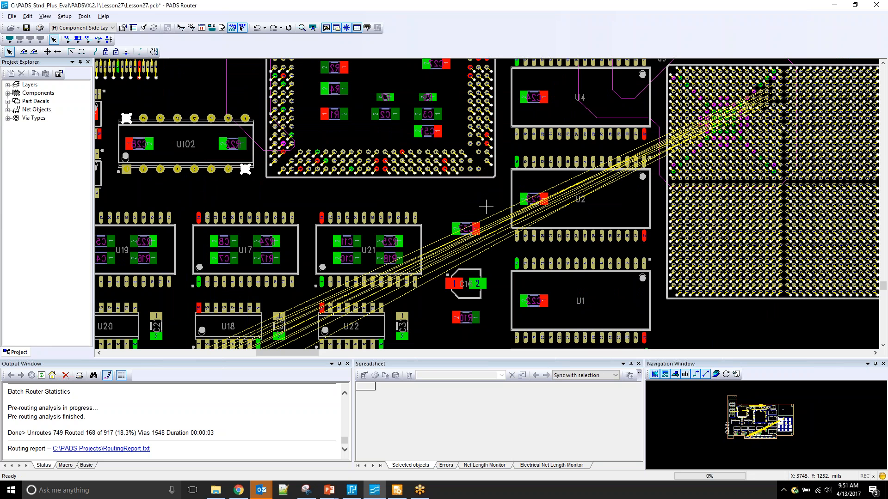
pyautogui.scroll(-1, 481, 200)
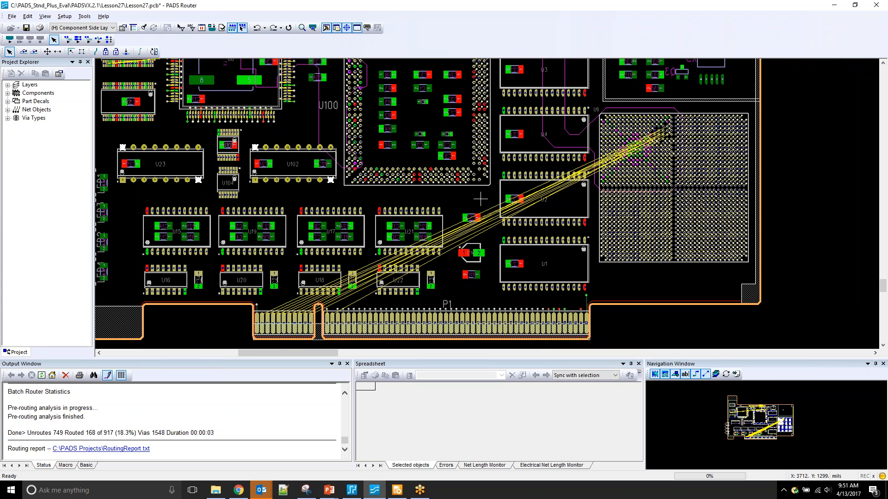
# Disable the High-speed Routing (auto) and High-speed Routing (multi trace) installed options and accept the change
pyautogui.click(104, 16)
pyautogui.click(117, 52)
pyautogui.click(388, 204)
pyautogui.click(388, 212)
pyautogui.click(491, 301)
pyautogui.click(503, 252)
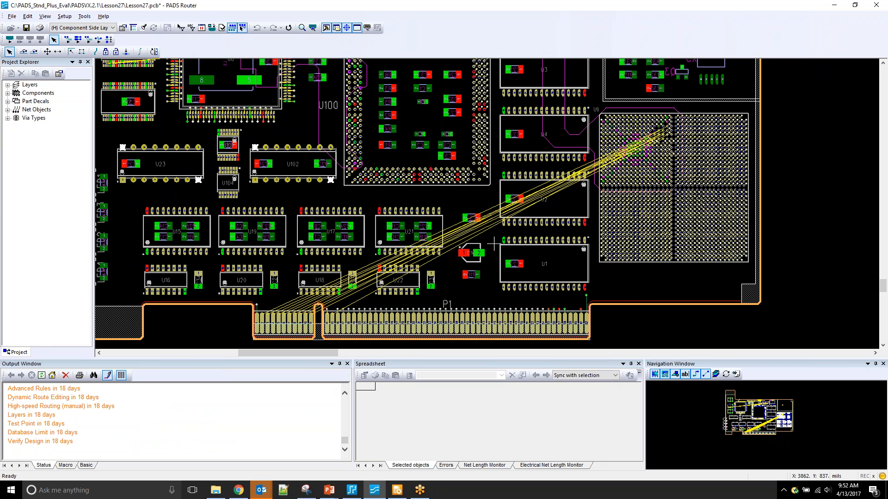
# Route the FDATA connections between U9 and P1 automatically with the two high-speed options turned off
pyautogui.click(490, 204)
pyautogui.rightClick(488, 200)
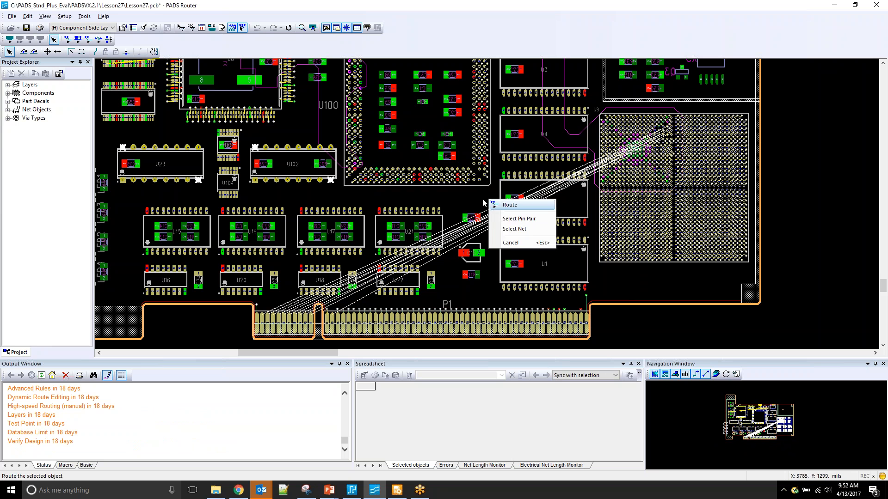
pyautogui.rightClick(485, 193)
pyautogui.click(498, 198)
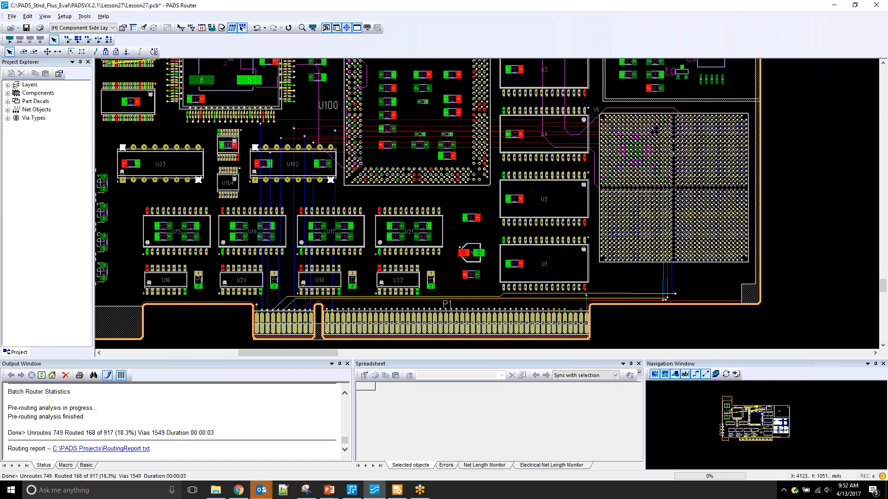
# Examine the FDATA traces across U100, U4 and U102 for length-matching accordions
pyautogui.scroll(1, 465, 120)
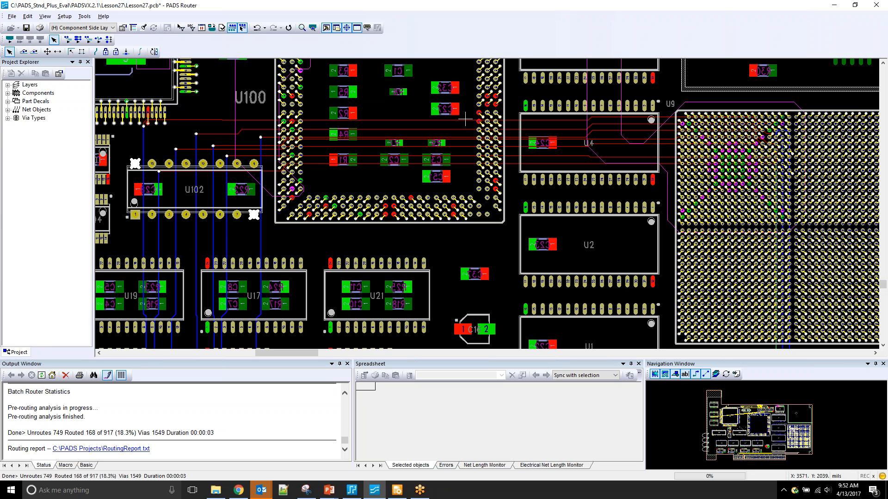
pyautogui.scroll(2, 464, 120)
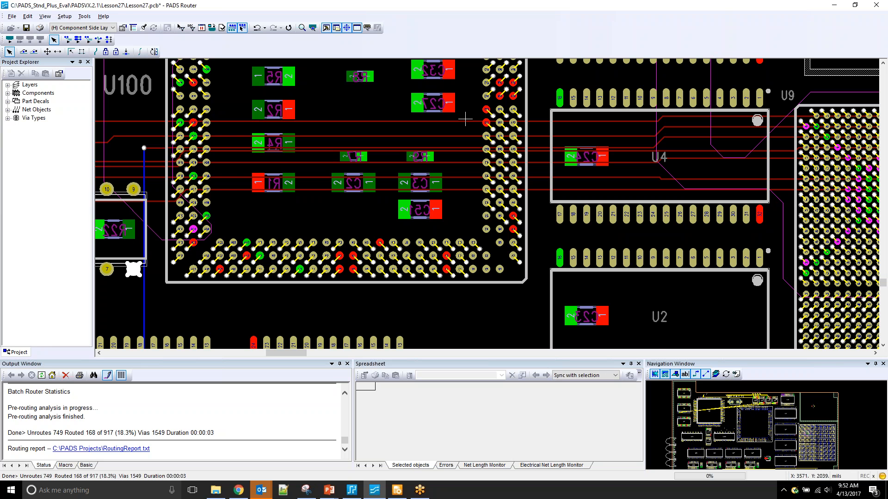
pyautogui.keyDown('ctrl'); pyautogui.scroll(-2, 465, 119); pyautogui.keyUp('ctrl')
pyautogui.keyDown('ctrl'); pyautogui.scroll(1, 465, 119); pyautogui.keyUp('ctrl')
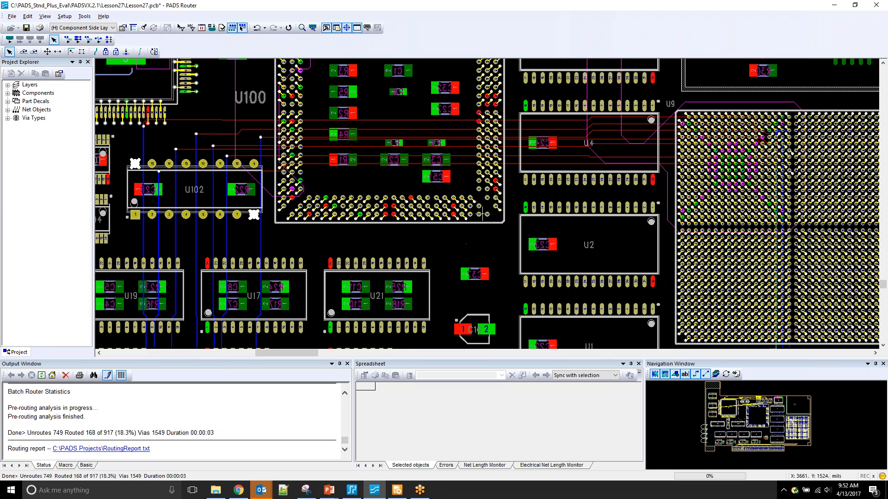
pyautogui.scroll(-1, 483, 232)
pyautogui.keyDown('ctrl'); pyautogui.scroll(-1, 483, 232); pyautogui.keyUp('ctrl')
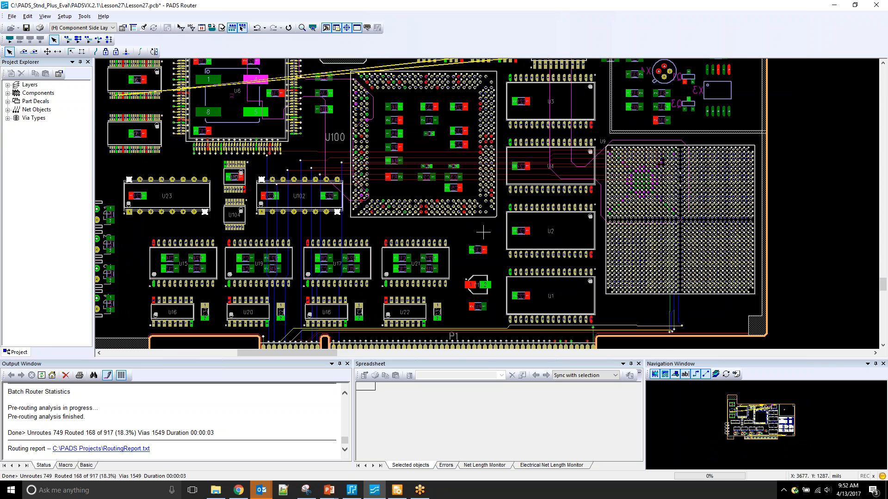
# Re-enable the High-speed Routing (auto) and High-speed Routing (multi trace) installed options and accept the change
pyautogui.click(104, 16)
pyautogui.click(129, 45)
pyautogui.click(388, 202)
pyautogui.click(388, 211)
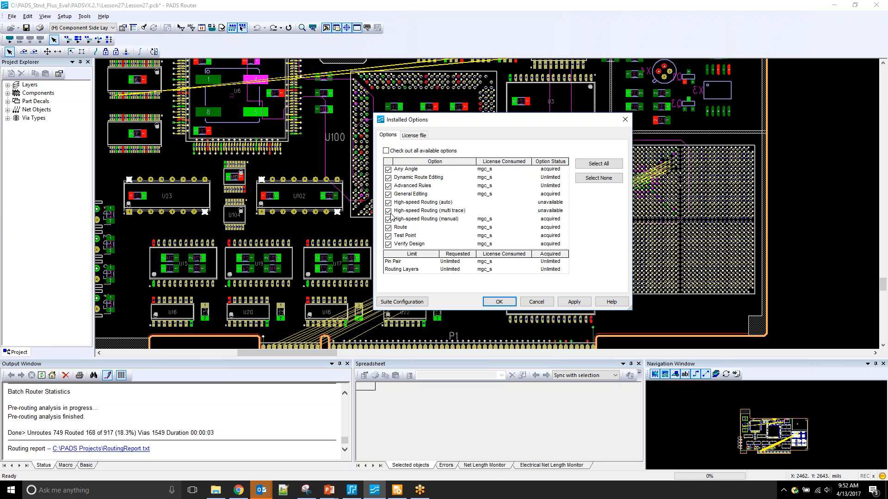
pyautogui.click(493, 300)
pyautogui.click(495, 250)
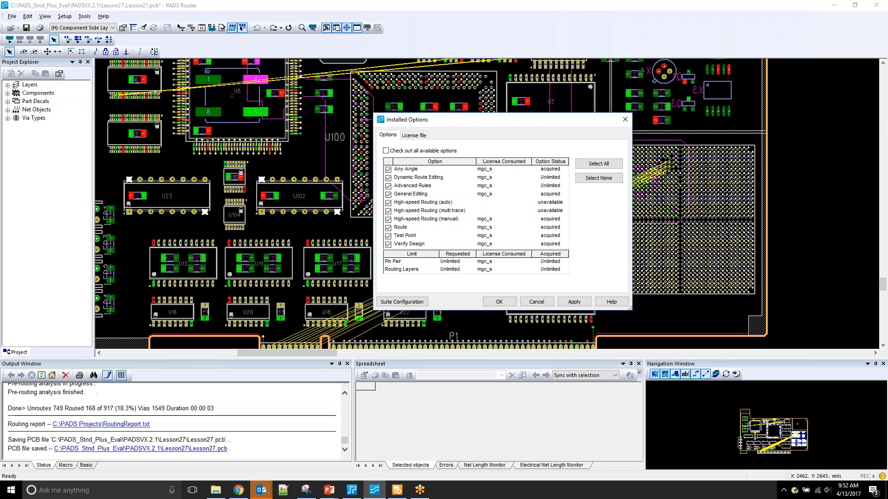
# Select the unrouted FDATA connections near U2 and autoroute them with length matching restored
pyautogui.moveTo(503, 275); pyautogui.dragTo(493, 228)
pyautogui.rightClick(493, 228)
pyautogui.click(509, 236)
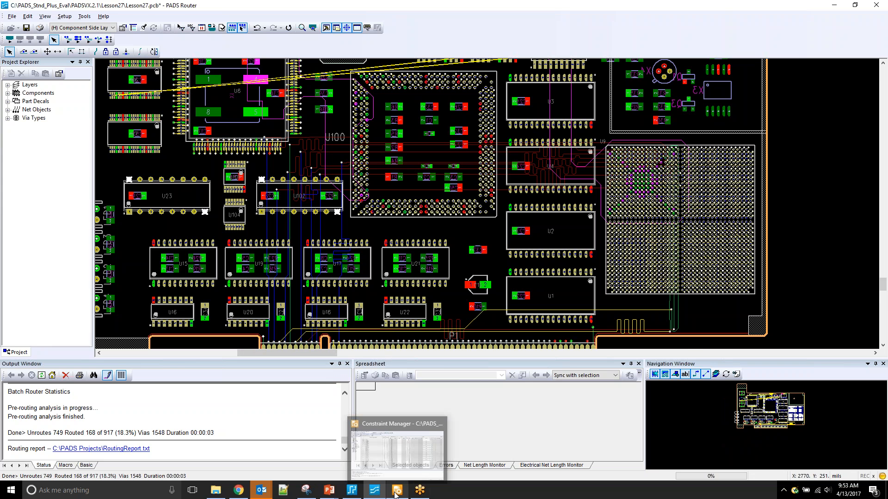
# Switch to Constraint Manager, highlight the FDATA0 through FDATA10 net rows to review their length constraints, and clear the selection
pyautogui.click(396, 492)
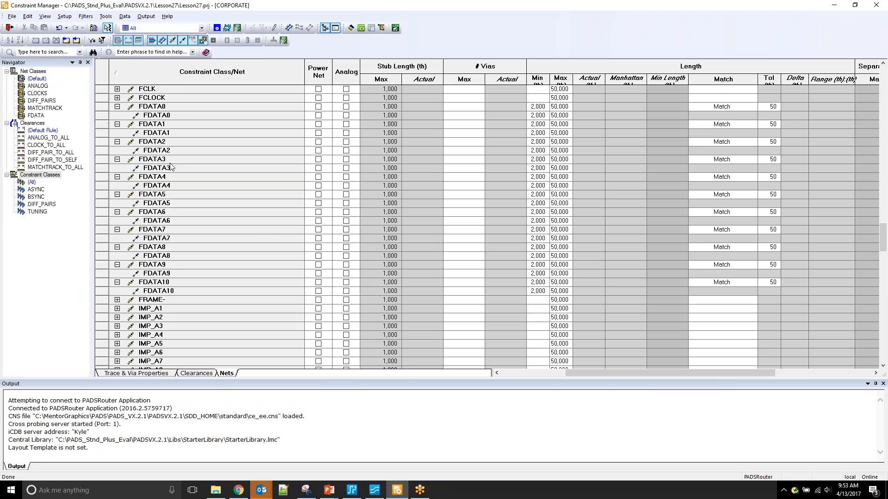
pyautogui.scroll(1, 171, 166)
pyautogui.click(106, 133)
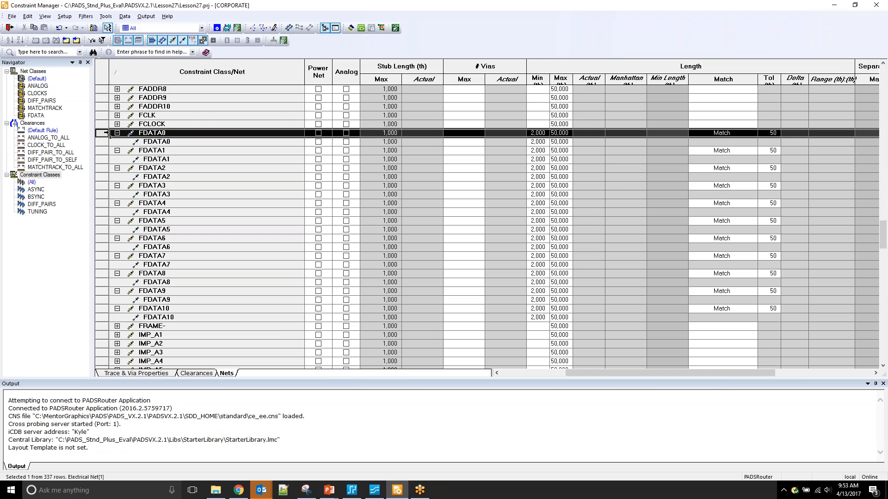
pyautogui.keyDown('shift'); pyautogui.click(102, 317); pyautogui.keyUp('shift')
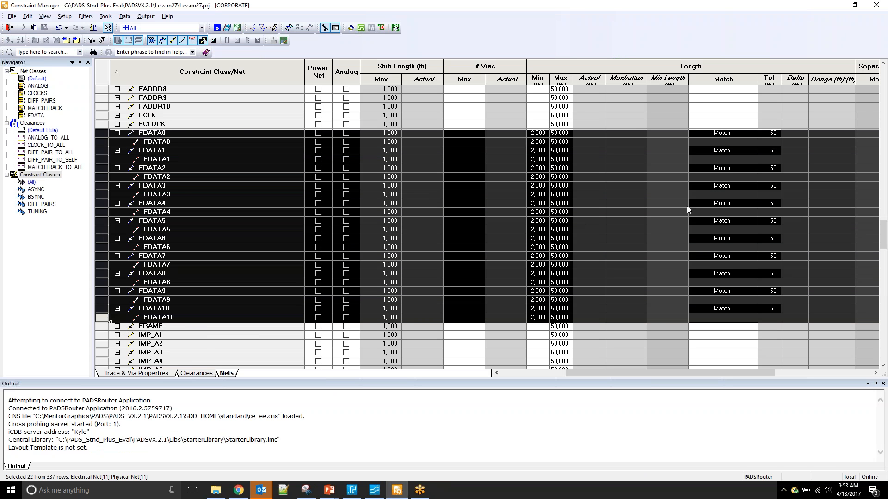
pyautogui.click(794, 115)
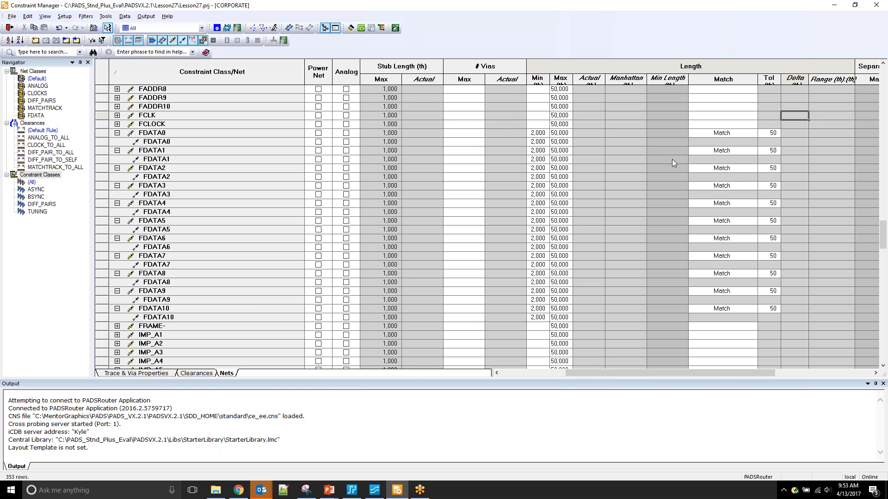
# Update the actual length values for all nets in the Constraint Manager net table
pyautogui.moveTo(596, 375); pyautogui.dragTo(606, 374)
pyautogui.click(125, 16)
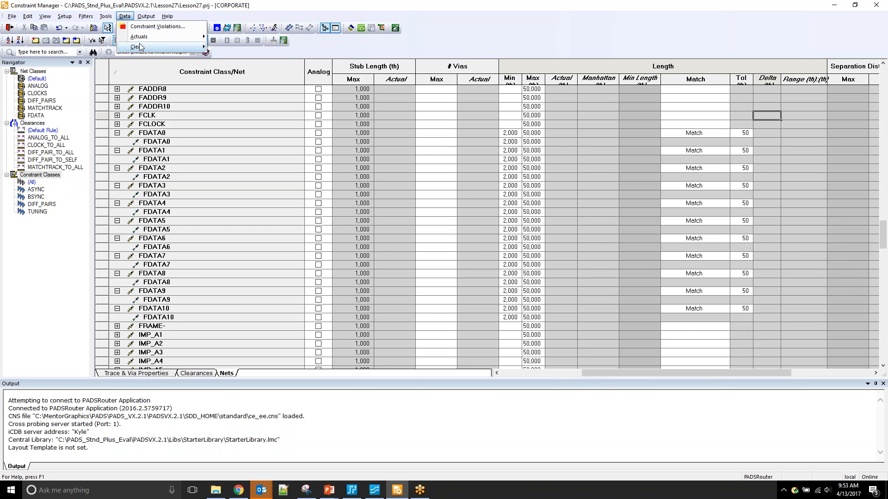
pyautogui.moveTo(189, 38)
pyautogui.click(248, 74)
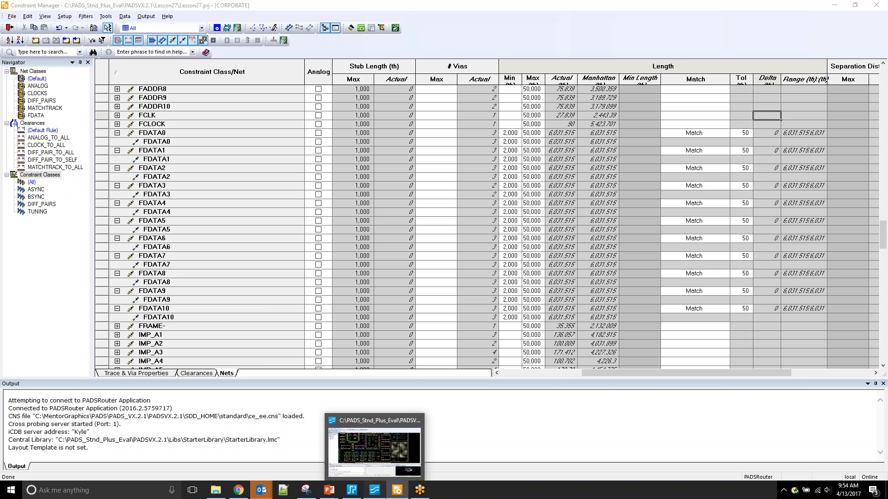
# Switch to PADS Router and unroute the DIFF2 differential pair between U13 and U8
pyautogui.click(374, 490)
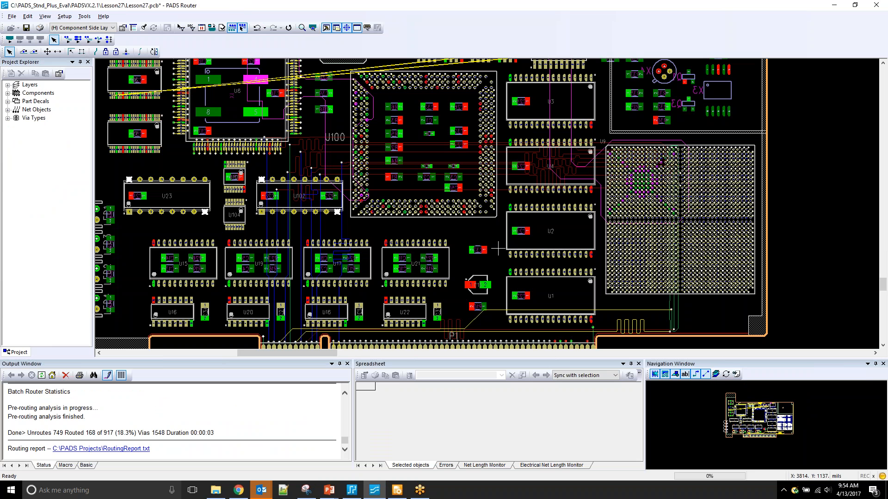
pyautogui.scroll(3, 495, 246)
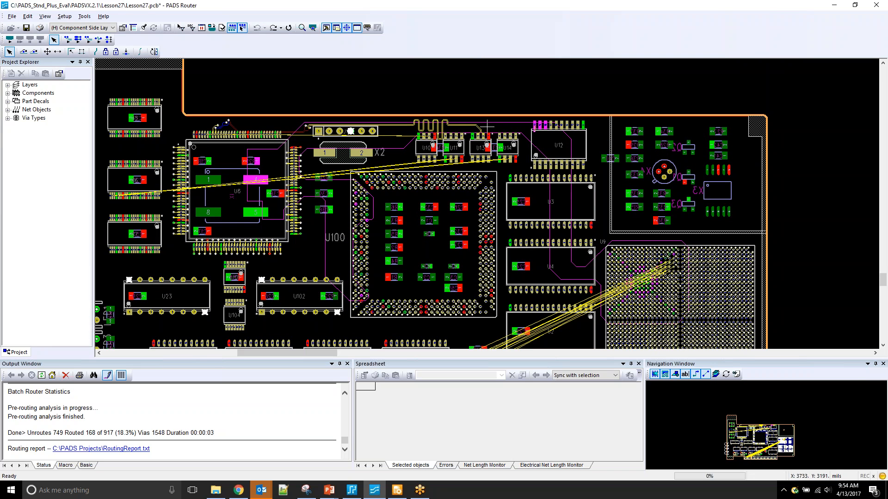
pyautogui.rightClick(496, 120)
pyautogui.click(537, 249)
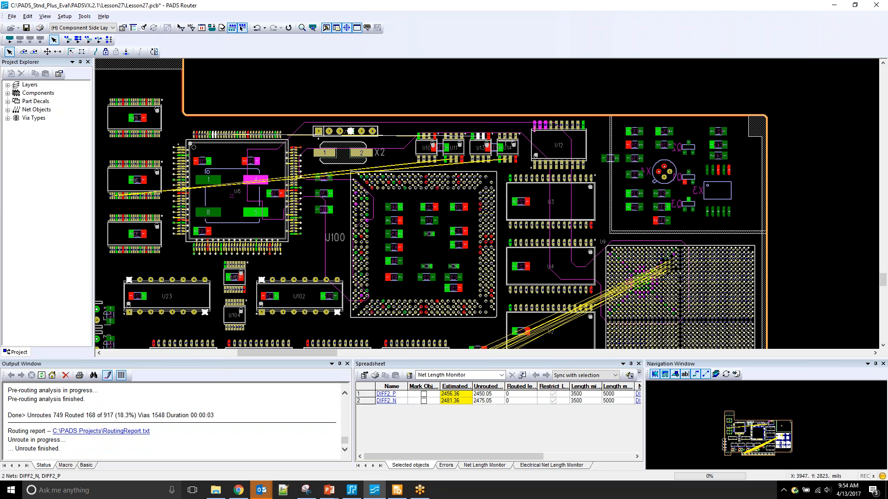
pyautogui.scroll(-2, 473, 107)
pyautogui.hscroll(1, 433, 154)
pyautogui.scroll(-4, 432, 154)
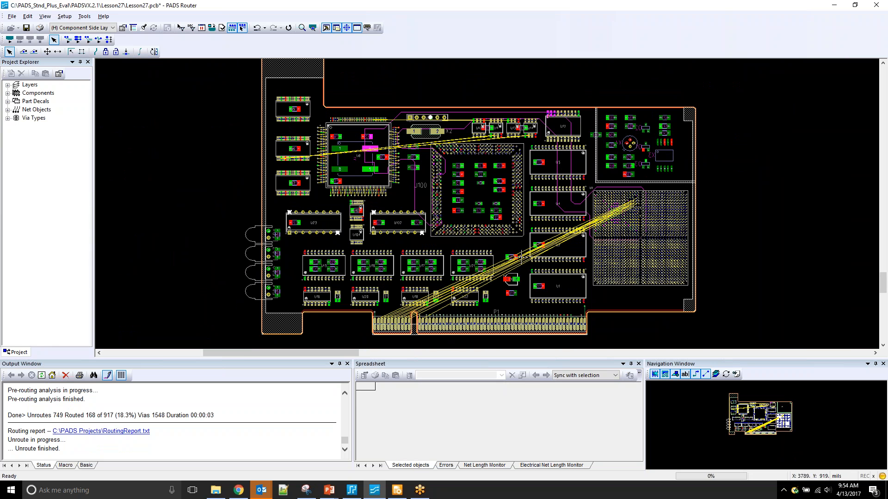
pyautogui.scroll(3, 430, 129)
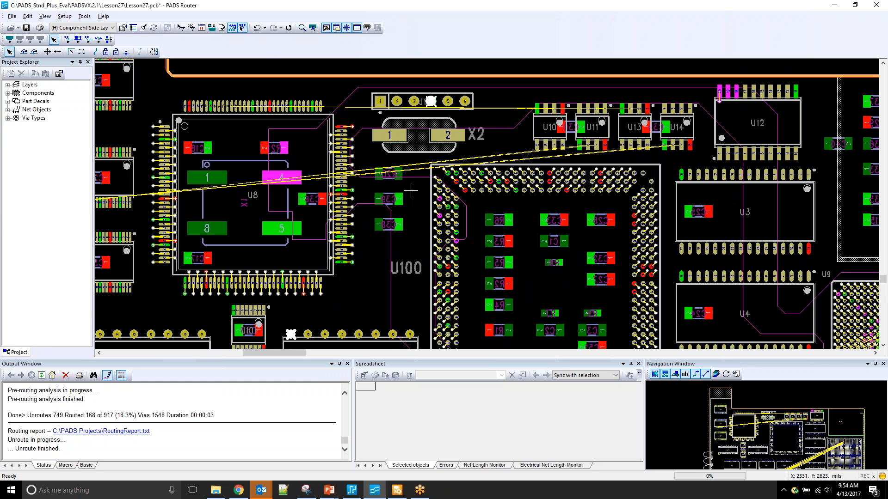
pyautogui.scroll(-4, 410, 190)
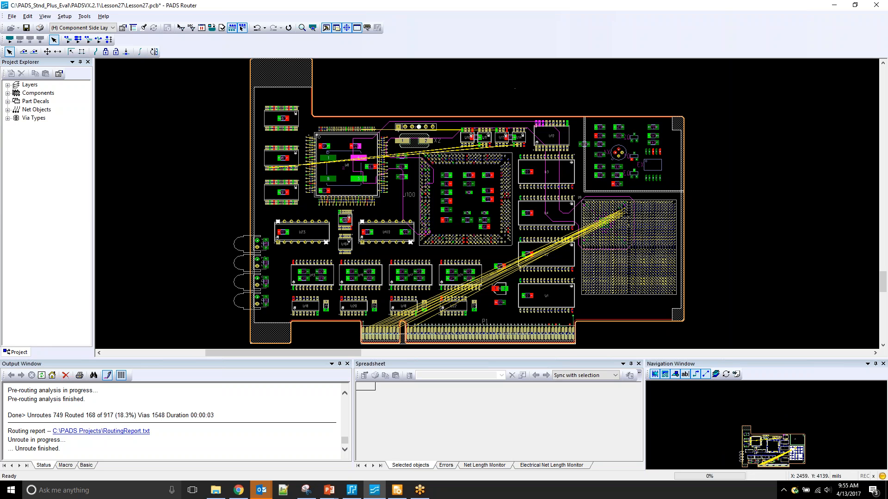
pyautogui.click(85, 16)
pyautogui.click(124, 125)
pyautogui.click(206, 175)
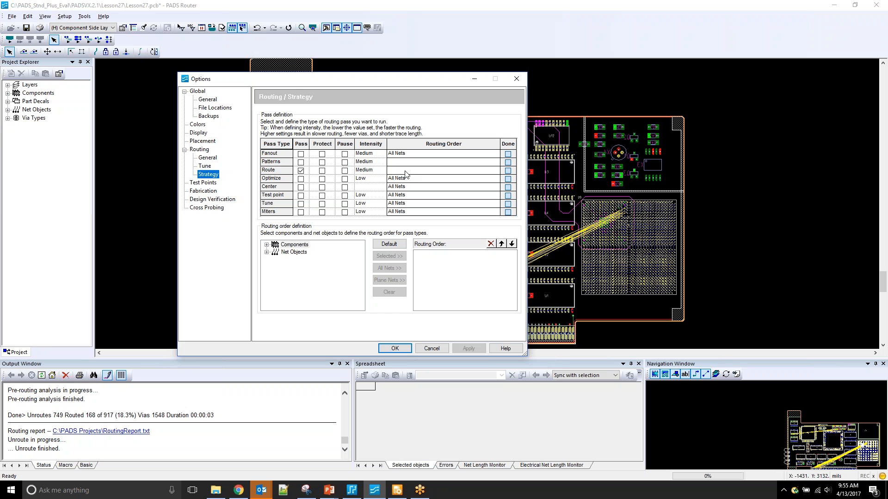
pyautogui.click(267, 252)
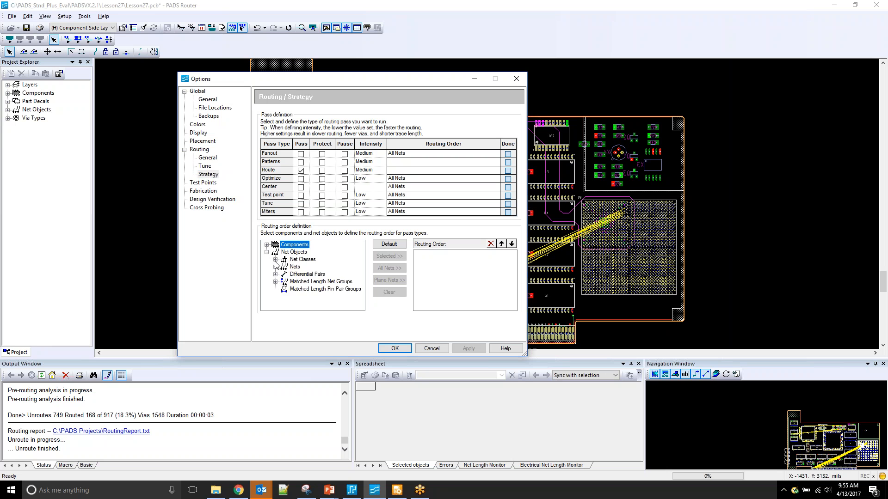
pyautogui.click(276, 259)
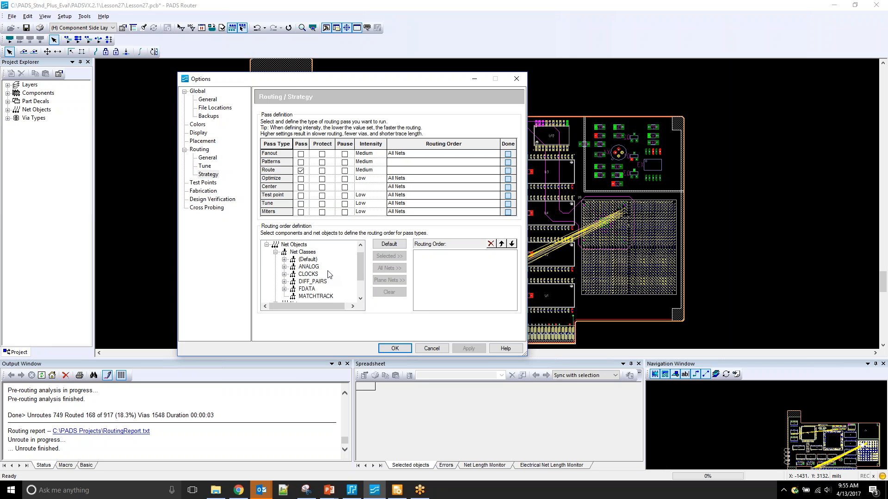
pyautogui.click(321, 283)
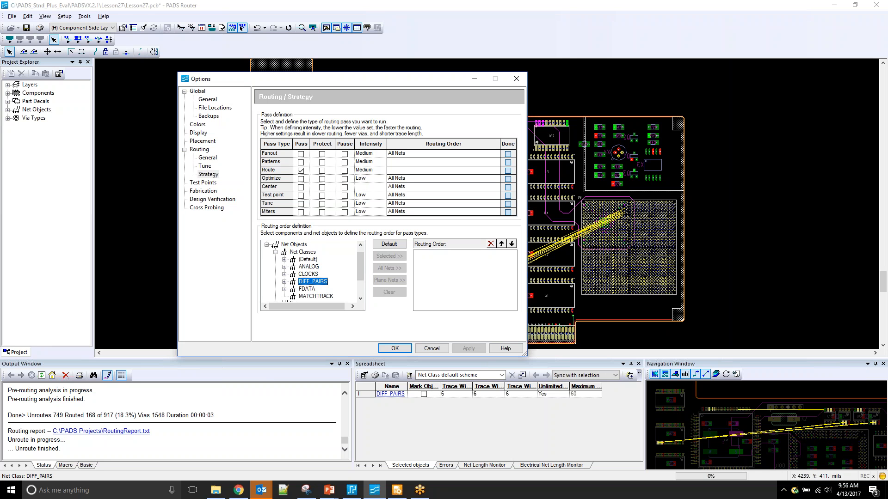
pyautogui.click(284, 281)
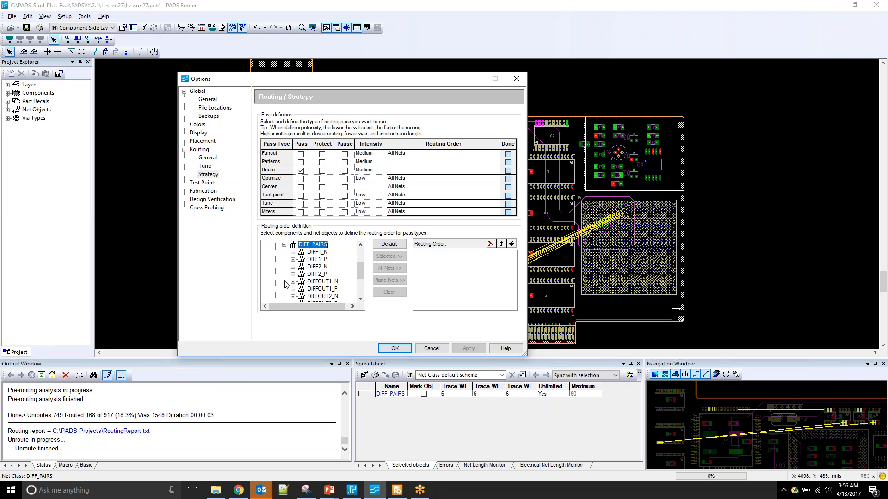
pyautogui.click(318, 252)
pyautogui.scroll(-1, 322, 269)
pyautogui.keyDown('shift'); pyautogui.click(323, 281); pyautogui.keyUp('shift')
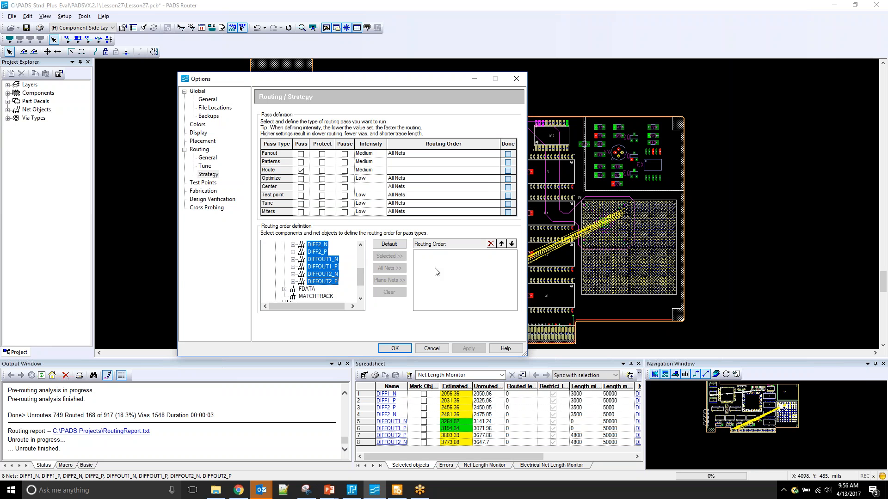
pyautogui.click(433, 297)
pyautogui.scroll(1, 326, 269)
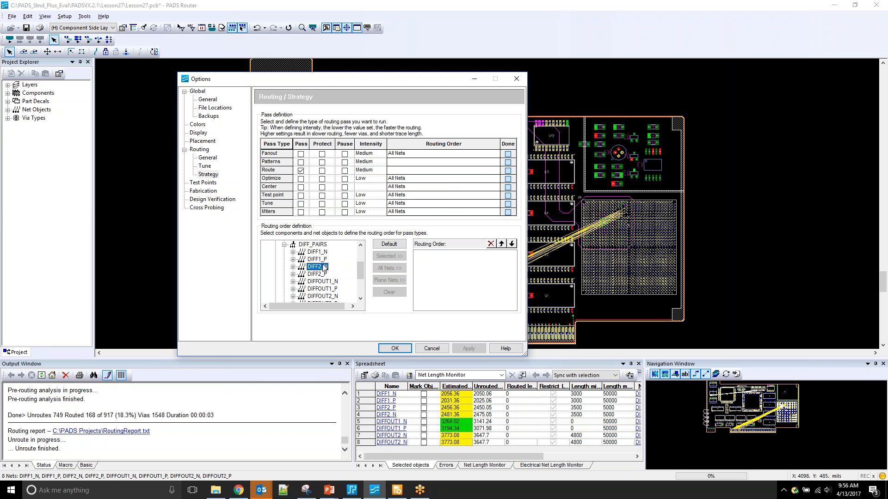
pyautogui.click(318, 252)
pyautogui.click(389, 244)
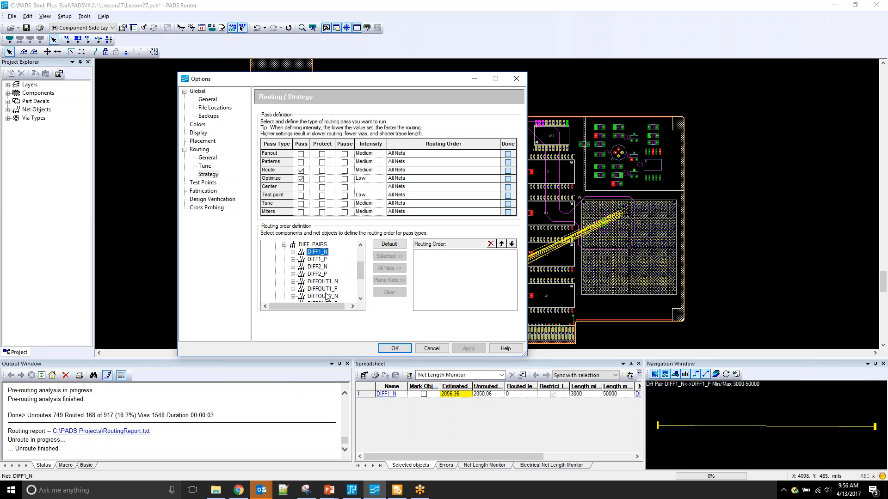
pyautogui.click(323, 281)
pyautogui.click(293, 252)
pyautogui.click(326, 260)
pyautogui.scroll(2, 322, 265)
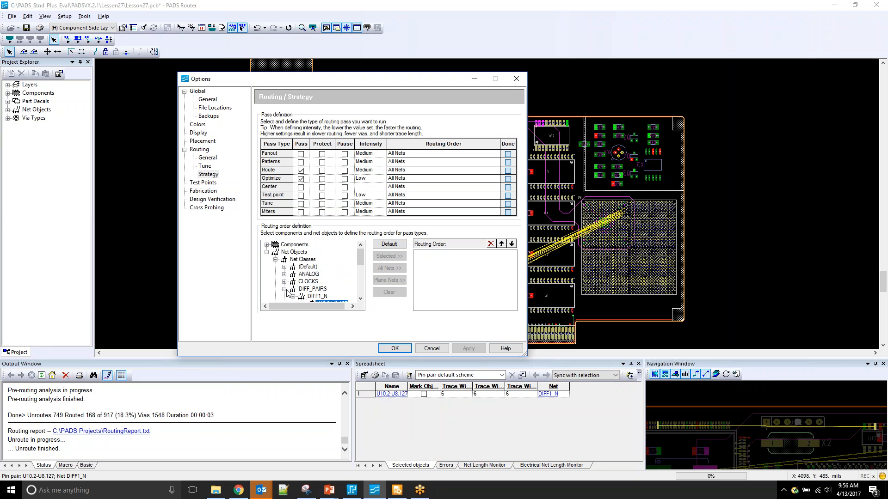
pyautogui.click(284, 289)
pyautogui.scroll(-2, 318, 277)
pyautogui.click(306, 259)
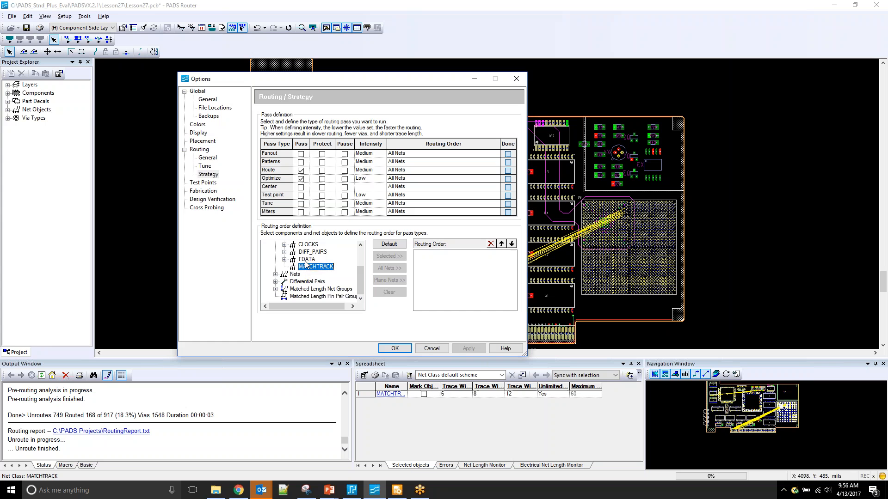
pyautogui.click(431, 349)
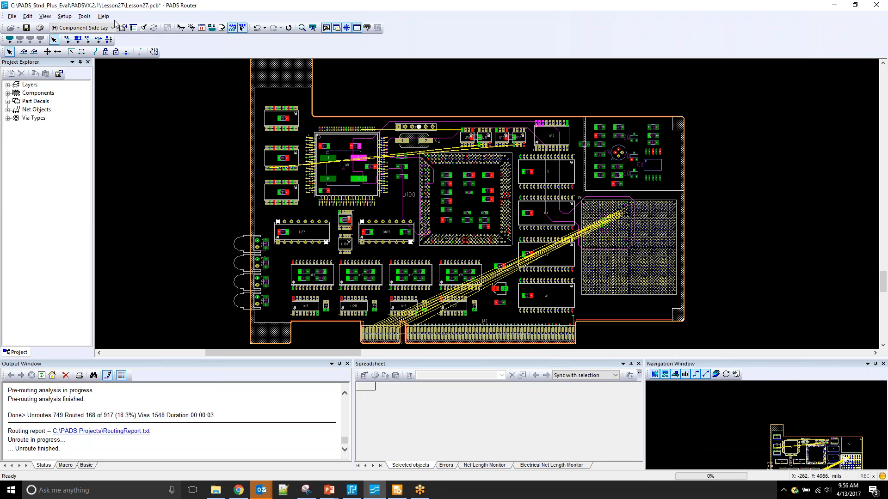
# Review the installed licence options in PADS Router, and close Constraint Manager
pyautogui.click(103, 17)
pyautogui.click(125, 51)
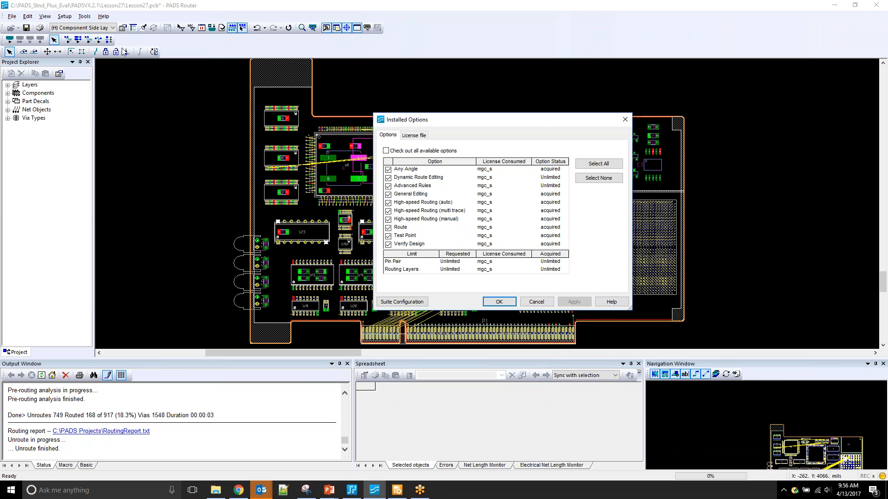
pyautogui.click(498, 301)
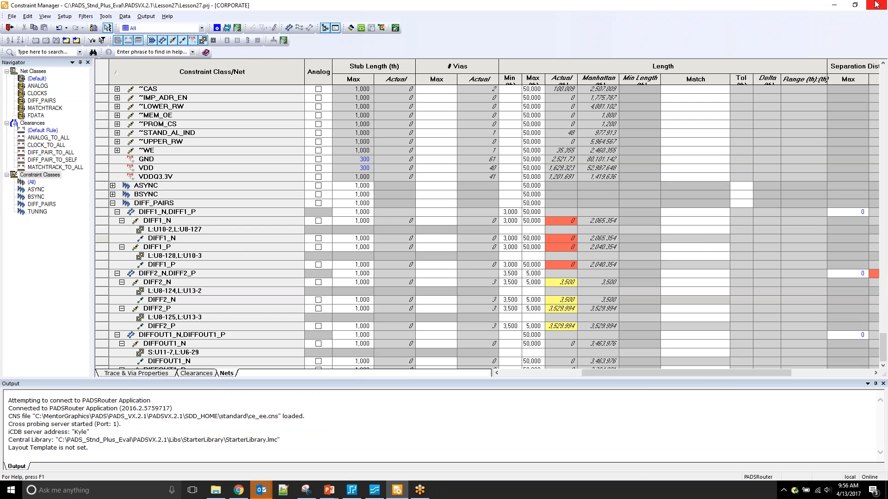
pyautogui.click(876, 4)
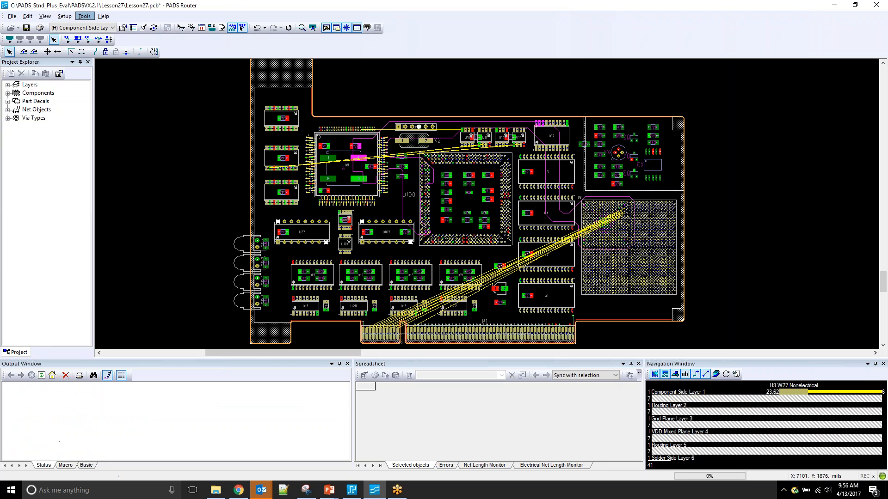
# Reopen the routing strategy options and restore the default pass definitions for the Route pass
pyautogui.click(84, 16)
pyautogui.click(105, 125)
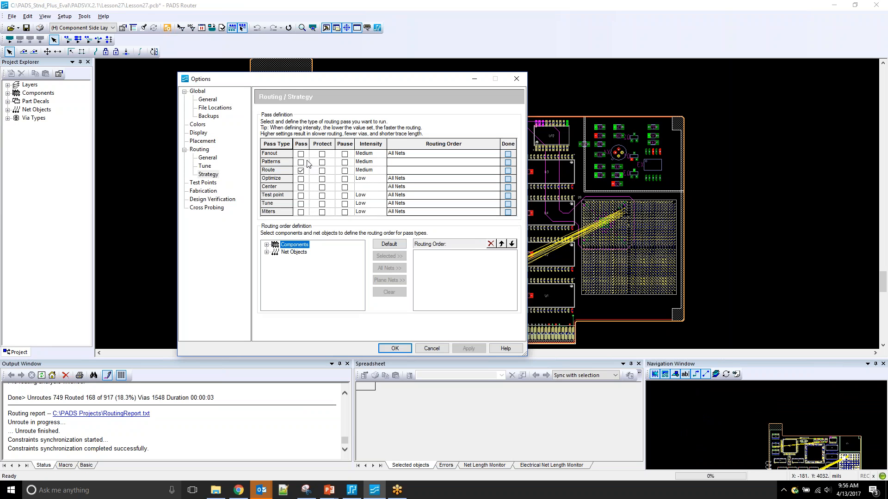
pyautogui.click(408, 170)
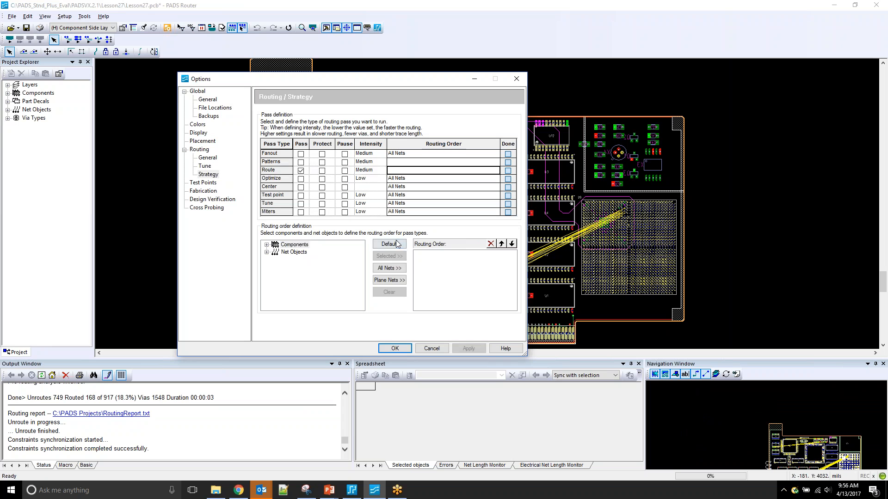
pyautogui.click(396, 242)
# Add the DIFF_PAIRS and FDATA net classes to the Route pass's routing order and remove All Nets from it
pyautogui.click(267, 253)
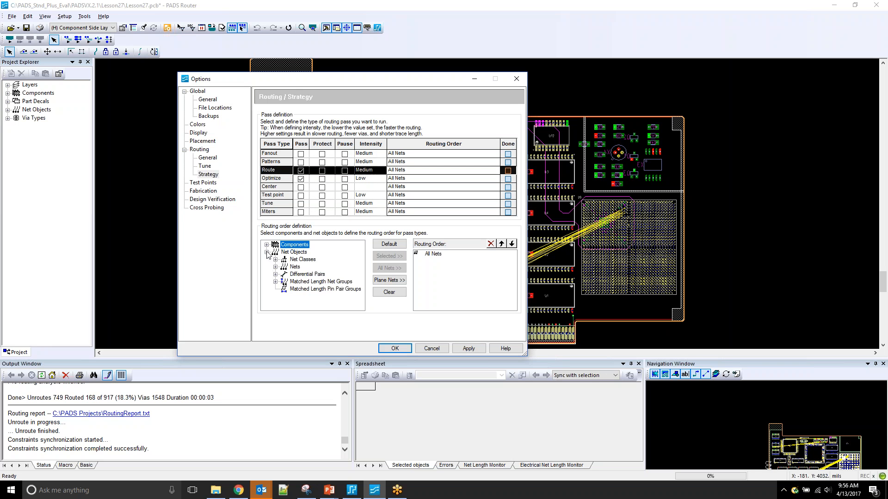
pyautogui.click(275, 260)
pyautogui.click(324, 282)
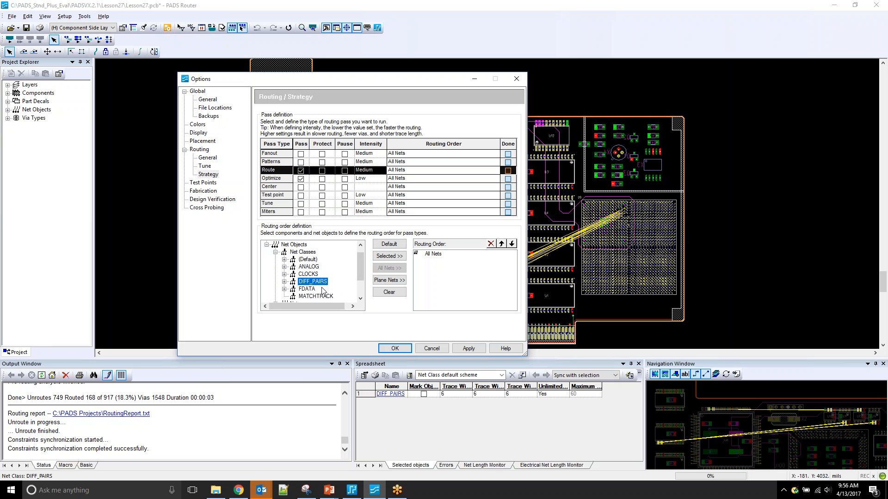
pyautogui.click(381, 258)
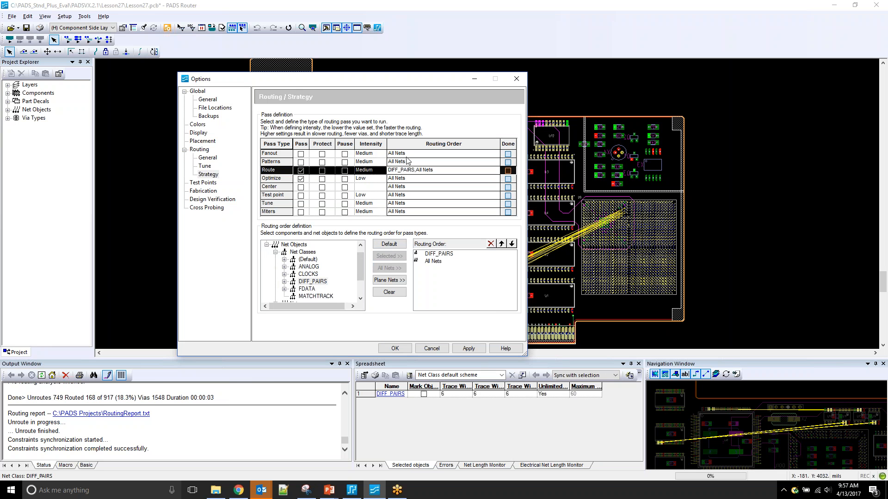
pyautogui.click(446, 262)
pyautogui.click(491, 244)
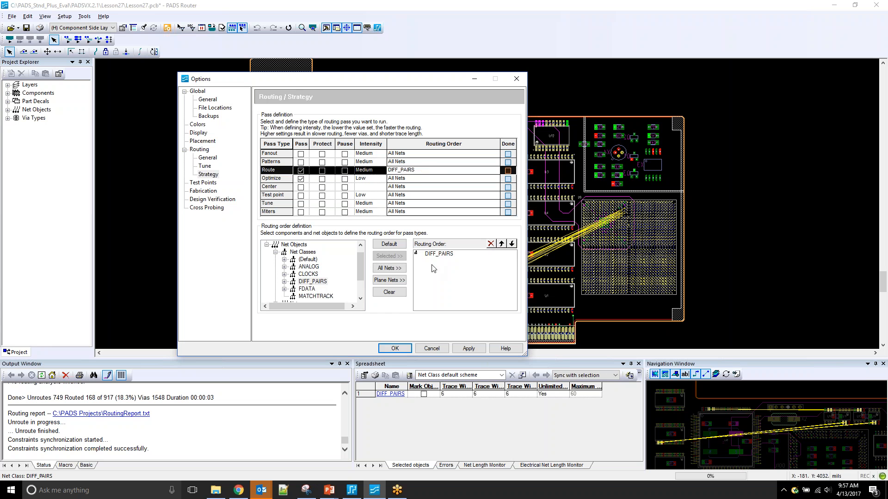
pyautogui.click(307, 289)
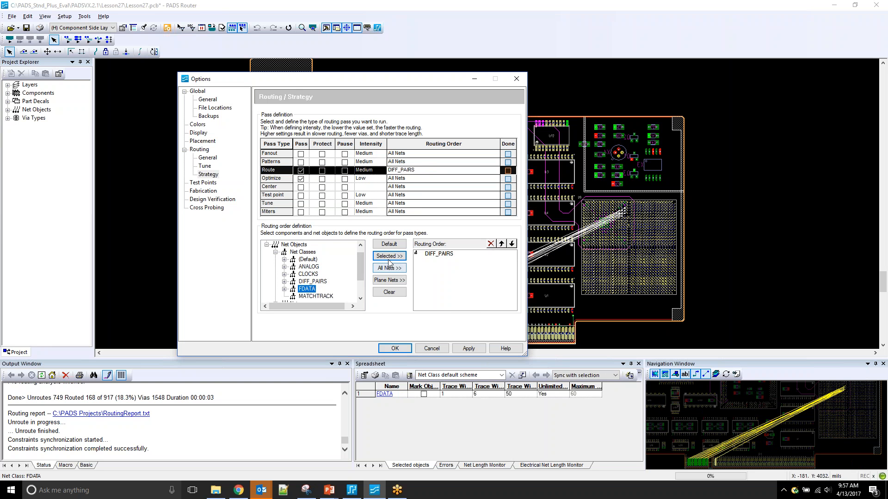
pyautogui.click(390, 257)
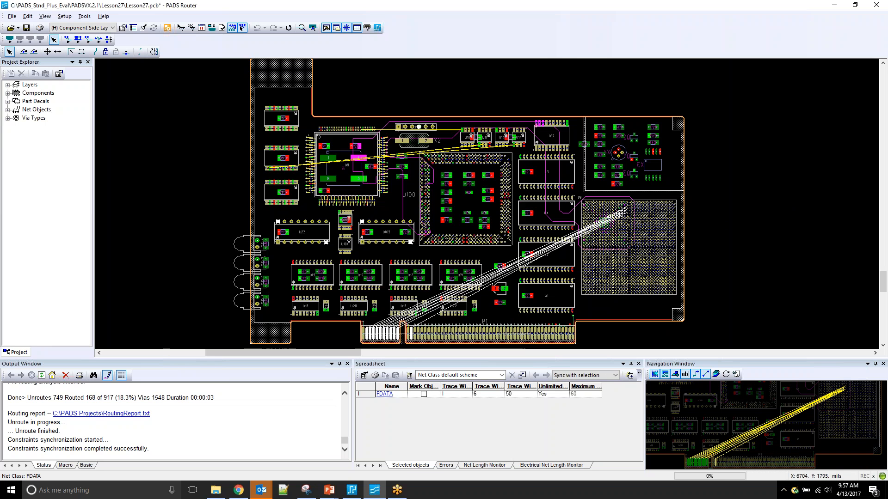
# Clear the selection, autoroute the board with the defined strategy, and inspect the routed differential pairs and FDATA traces
pyautogui.click(711, 220)
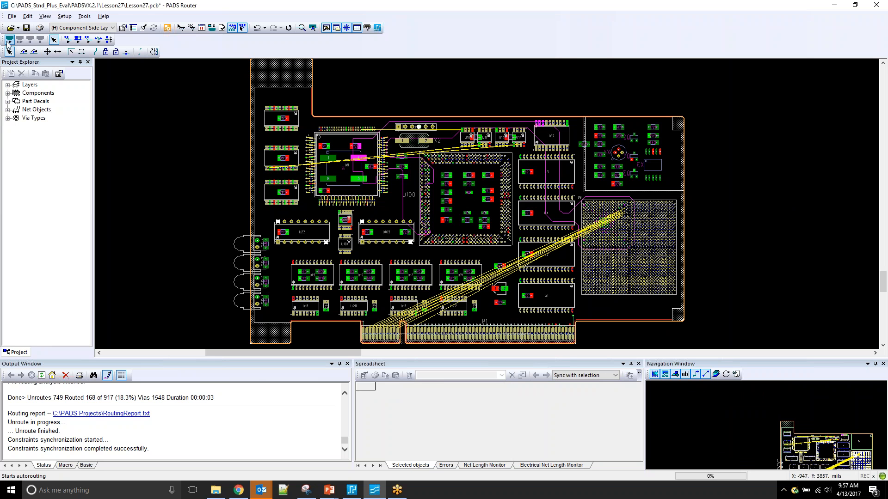
pyautogui.click(8, 41)
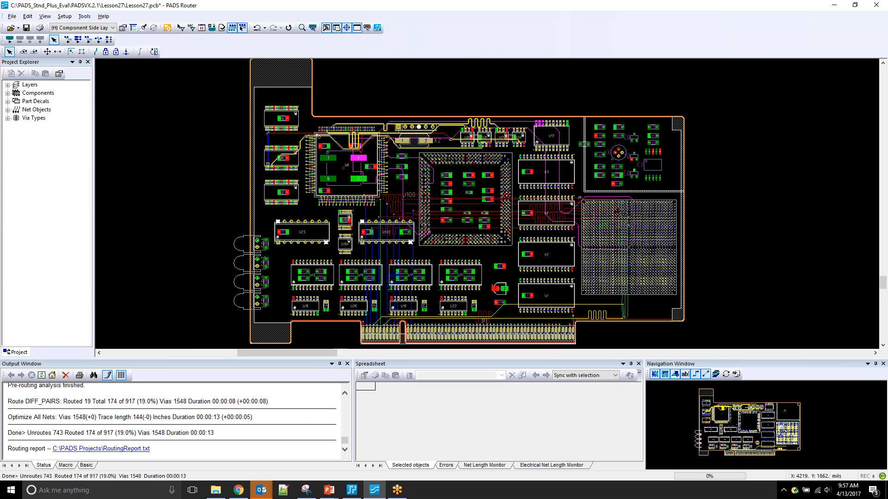
pyautogui.scroll(2, 538, 217)
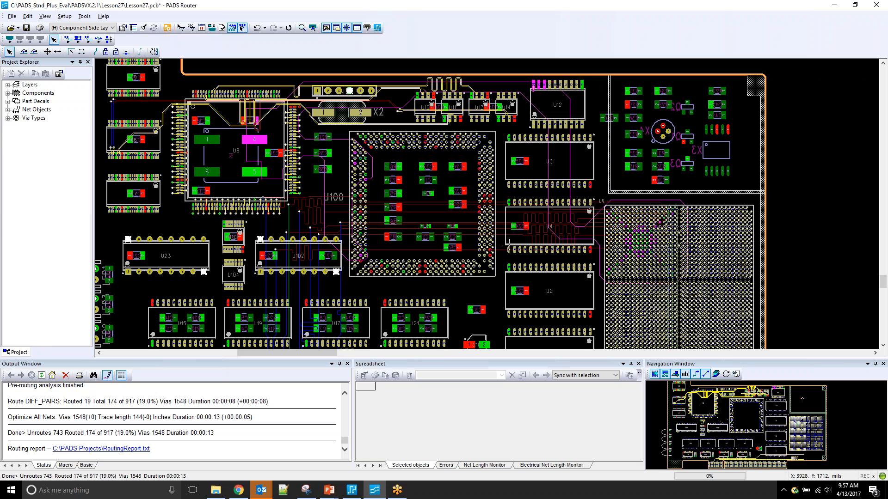
pyautogui.scroll(-3, 472, 236)
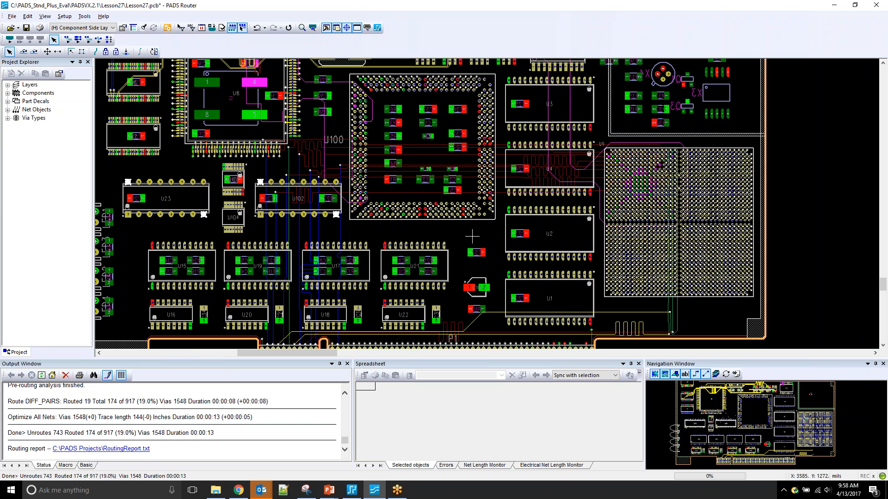
# Switch to the running PowerPoint slide show
pyautogui.click(328, 490)
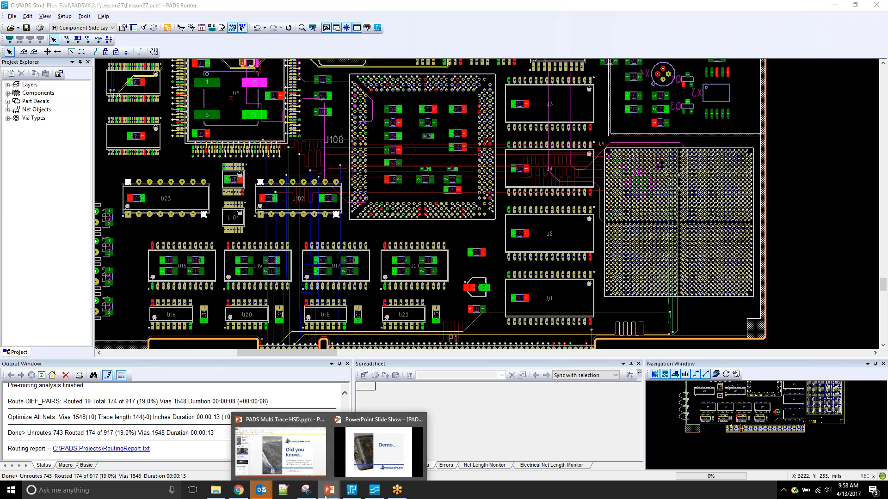
pyautogui.click(378, 446)
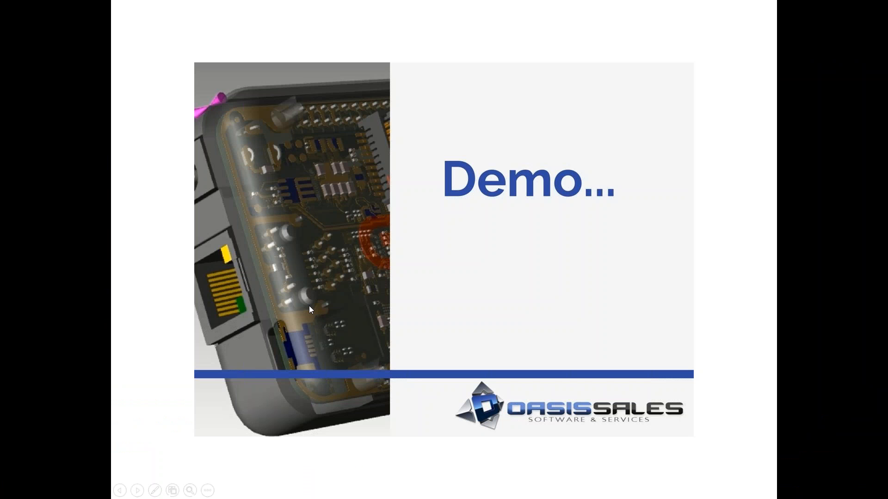